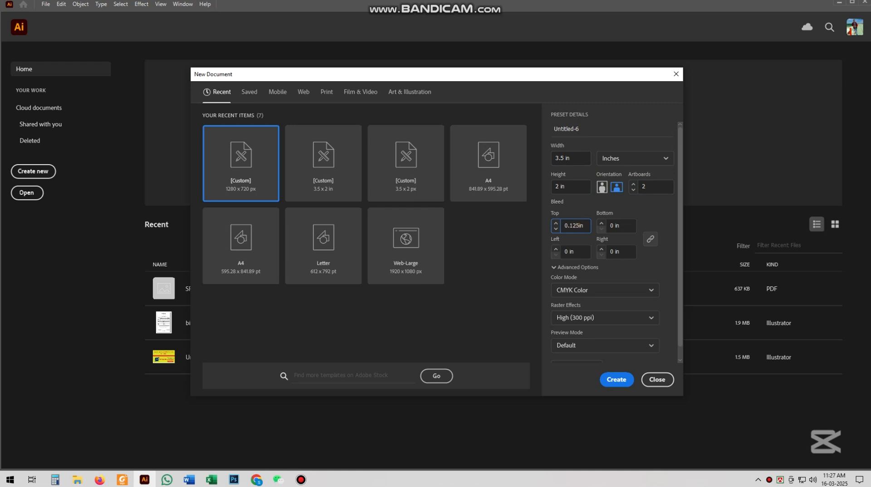
# - Link the bleed values so all four sides of the new document use 0.125 in
pyautogui.click(653, 239)
pyautogui.scroll(-1, 633, 335)
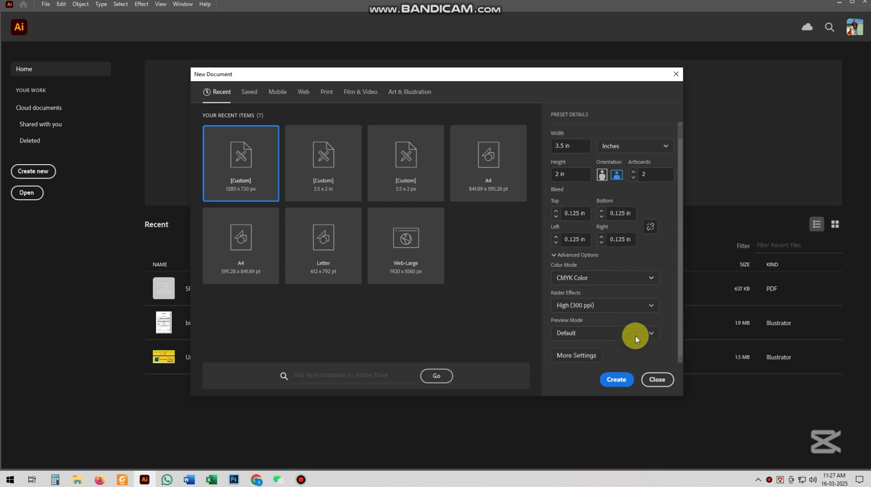
pyautogui.scroll(1, 635, 336)
# - Name the new document Business Card and create it
pyautogui.click(585, 128)
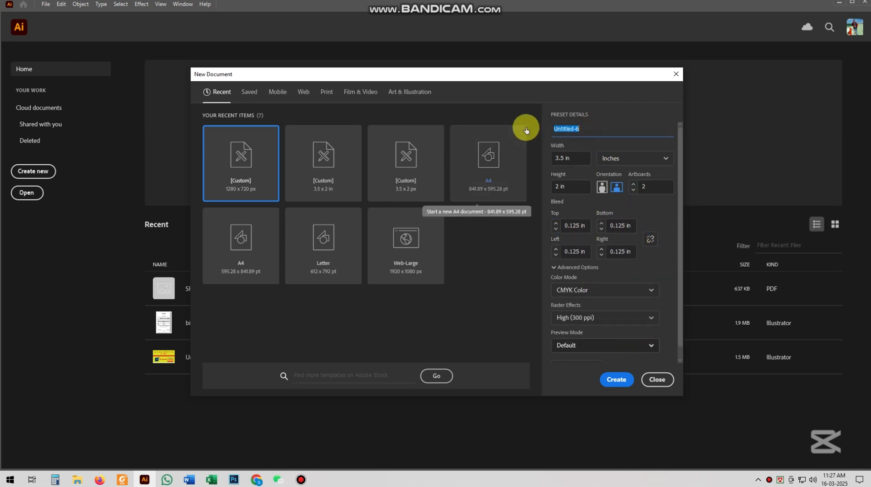
pyautogui.write('Business Busin')
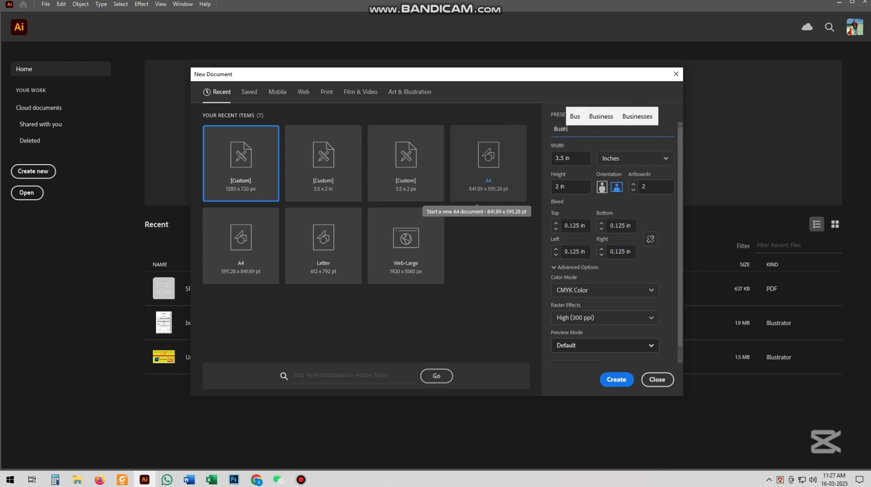
pyautogui.write('ess Card')
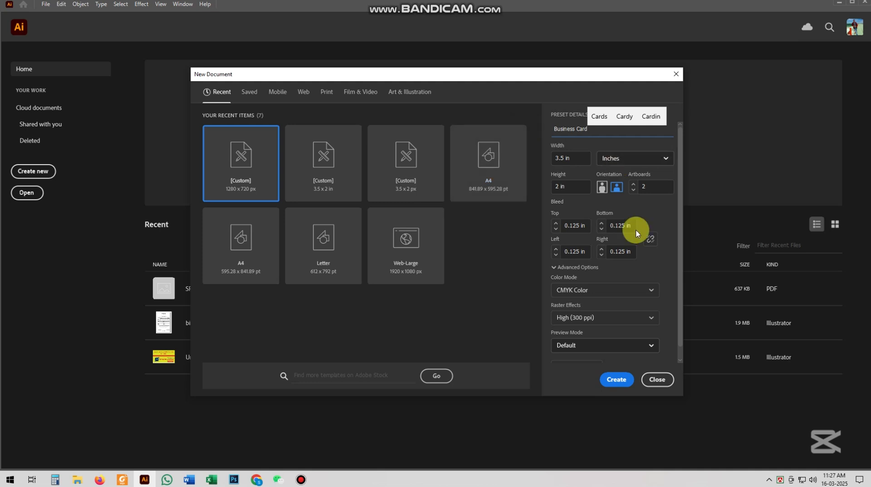
pyautogui.click(618, 380)
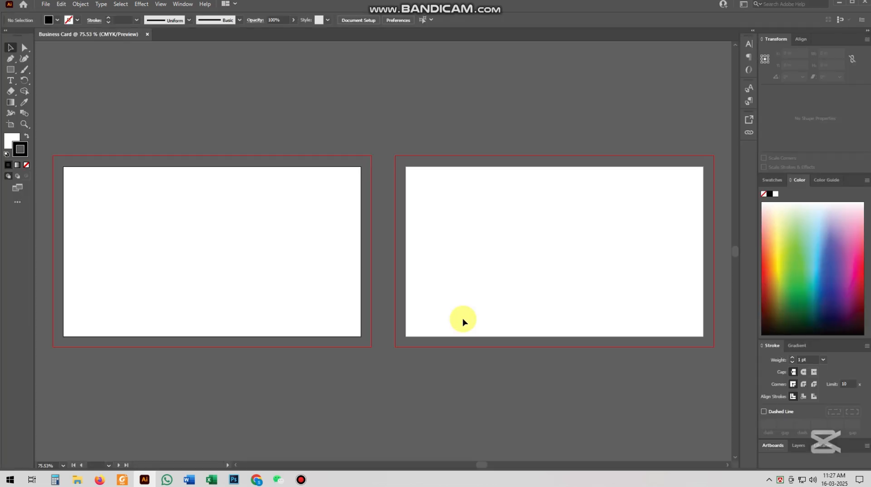
# - Draw 0.5 pt outlined rectangles over the first artboard (3.5 × 2 in) and over its full bleed area (3.75 × 2.25 in)
pyautogui.moveTo(170, 241); pyautogui.dragTo(191, 213)
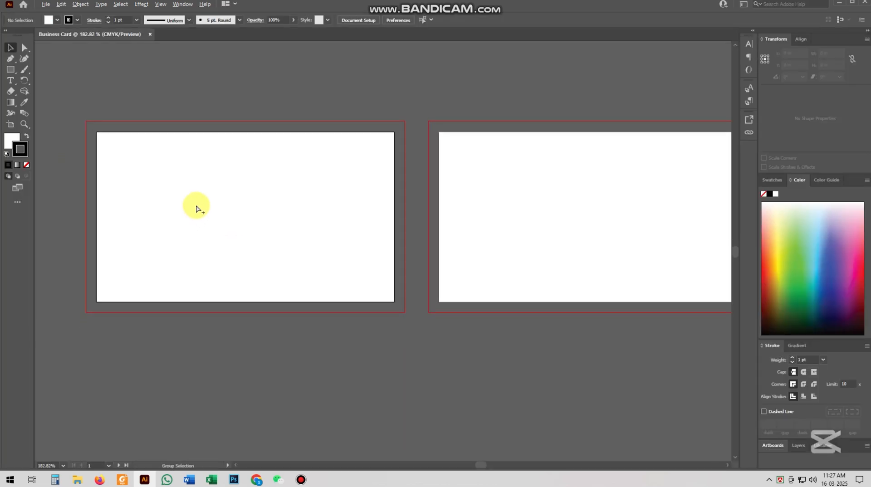
pyautogui.scroll(2, 198, 207)
pyautogui.scroll(-1, 198, 206)
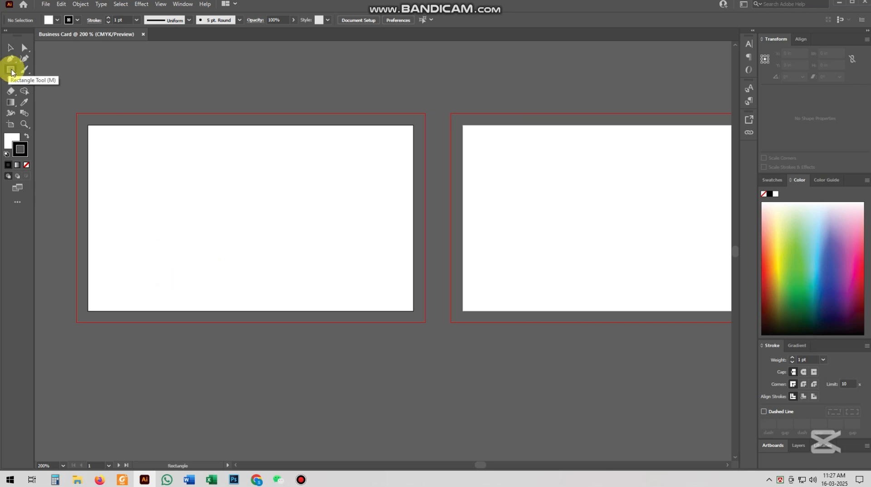
pyautogui.click(117, 21)
pyautogui.write('0.5pt')
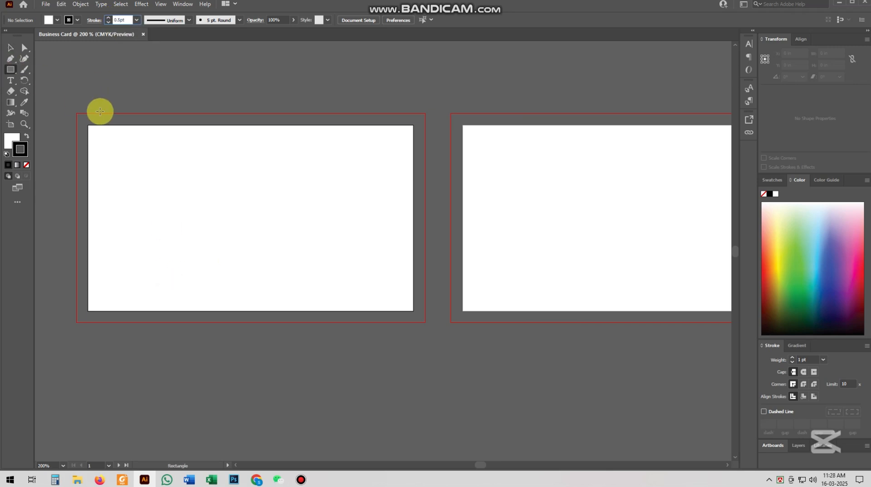
pyautogui.moveTo(88, 125)
pyautogui.mouseDown()
pyautogui.moveTo(244, 296)
pyautogui.moveTo(264, 307)
pyautogui.moveTo(411, 309)
pyautogui.mouseUp()
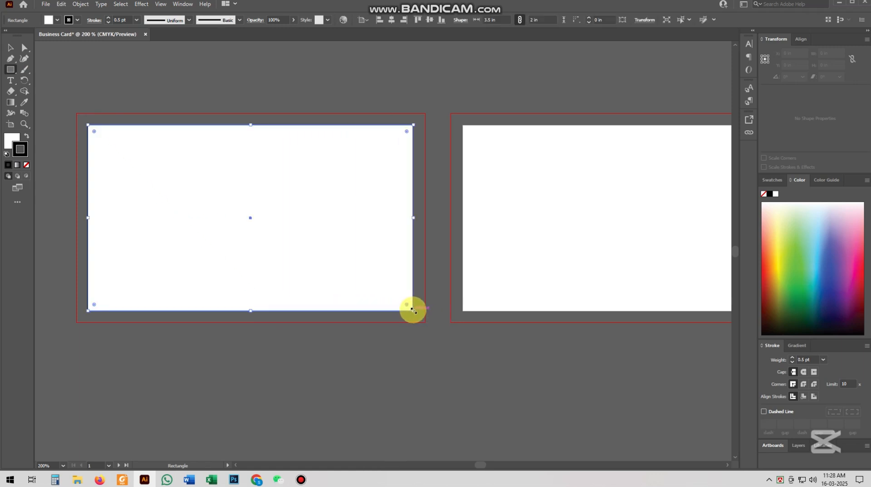
pyautogui.hotkey('ctrl', 'shift', 'a')
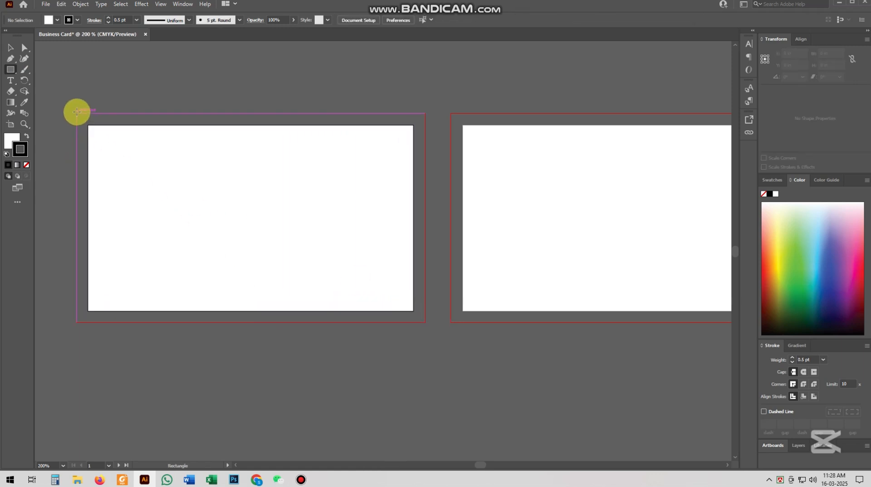
pyautogui.moveTo(76, 114); pyautogui.dragTo(426, 322)
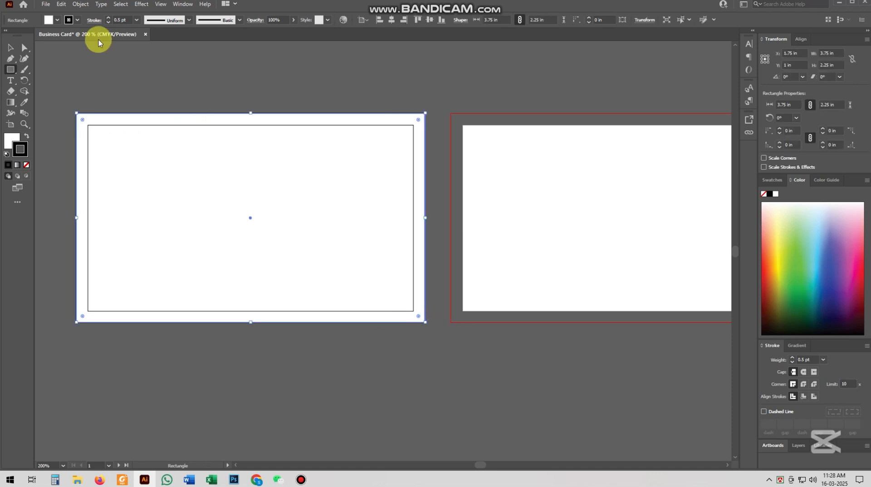
# - Offset the path of the bleed-sized rectangle by -0.25 in with miter joins and a miter limit of 4
pyautogui.click(81, 4)
pyautogui.moveTo(136, 225)
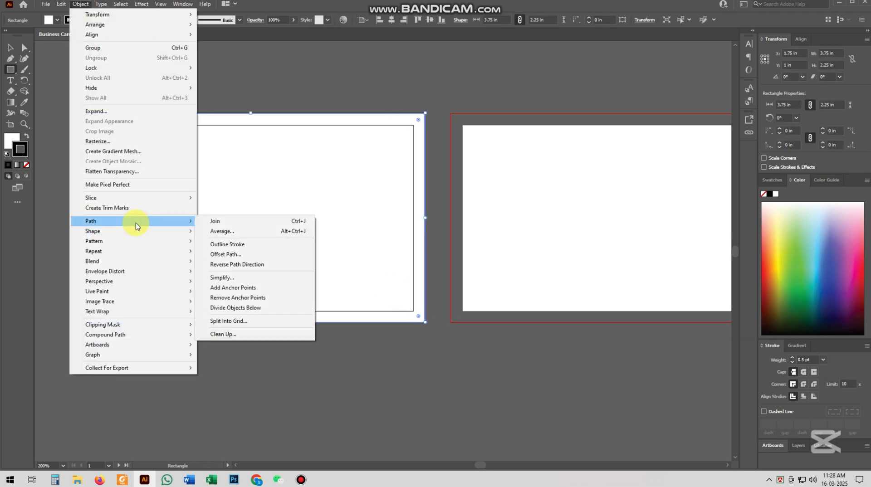
pyautogui.click(230, 251)
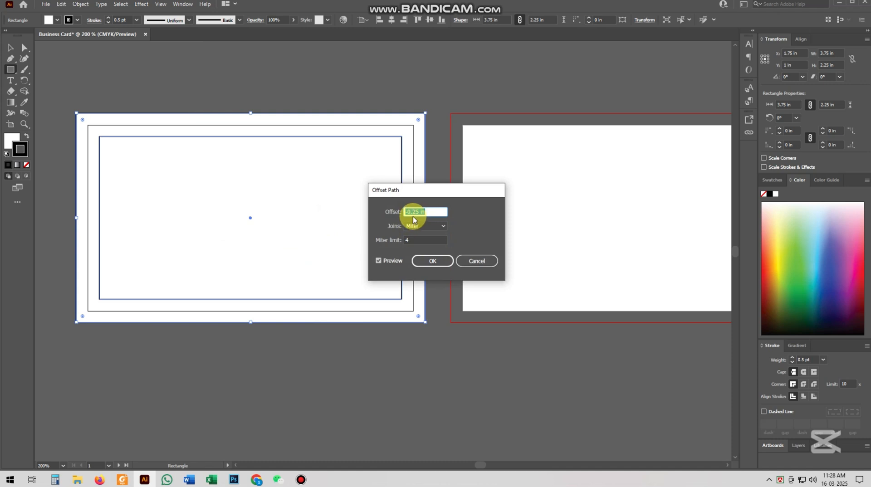
pyautogui.click(426, 262)
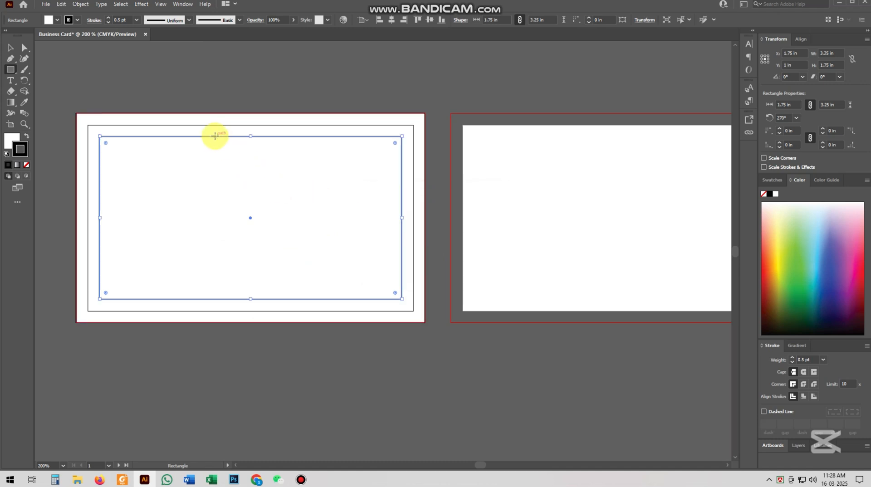
# - Convert the innermost offset rectangle into a guide
pyautogui.click(11, 49)
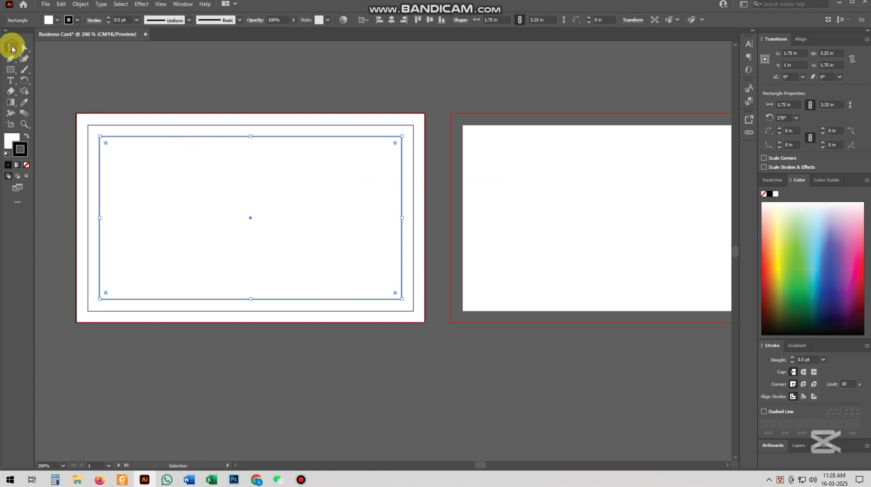
pyautogui.rightClick(205, 142)
pyautogui.click(253, 280)
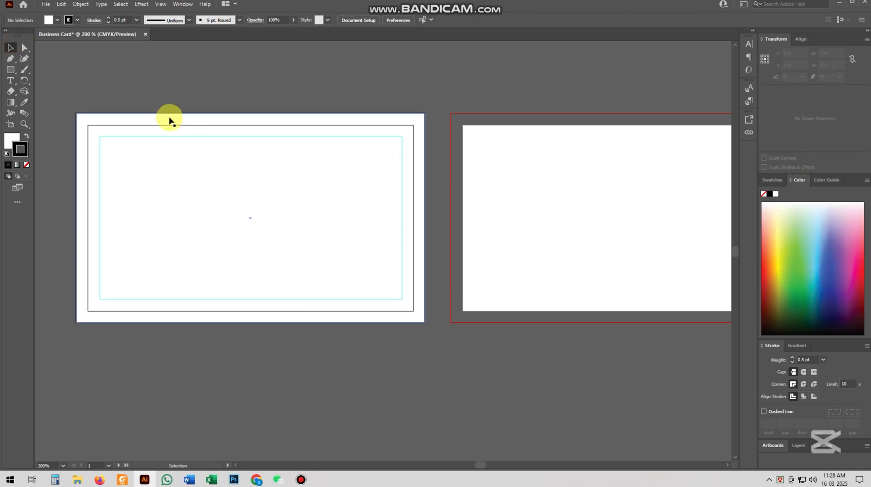
# - Unlock the guides and realign the outer rectangle with the first artboard's bleed area
pyautogui.scroll(1, 223, 174)
pyautogui.scroll(-2, 227, 183)
pyautogui.moveTo(228, 194); pyautogui.dragTo(227, 228)
pyautogui.click(212, 147)
pyautogui.rightClick(211, 150)
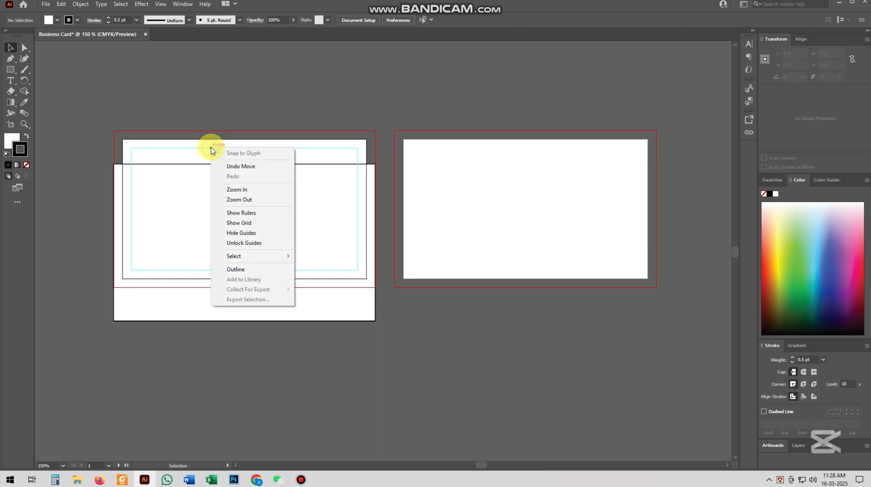
pyautogui.click(255, 241)
pyautogui.moveTo(258, 199); pyautogui.dragTo(259, 180)
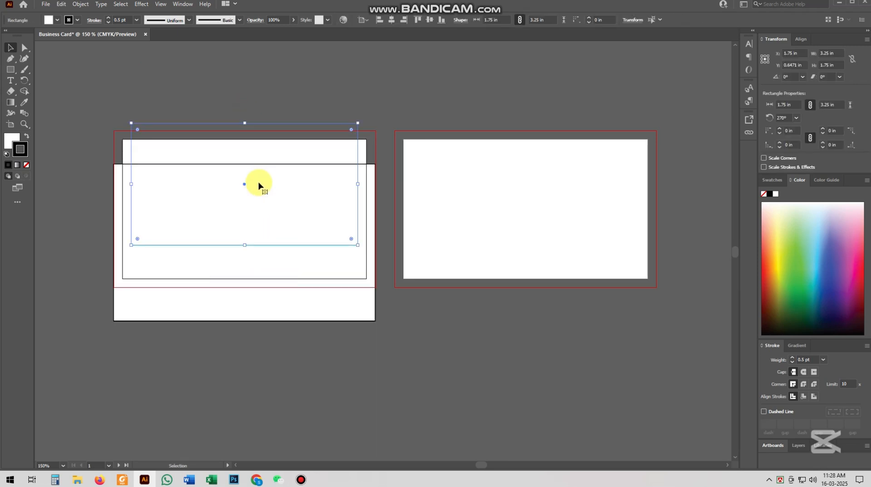
pyautogui.hotkey('ctrl', 'z')
pyautogui.moveTo(275, 303); pyautogui.dragTo(276, 272)
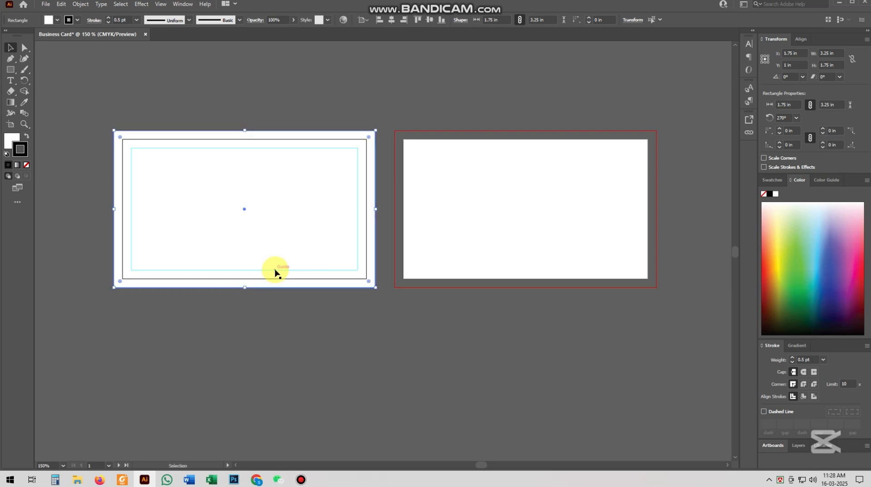
# - Duplicate both rectangles and the guide from the first artboard onto the second artboard
pyautogui.click(286, 342)
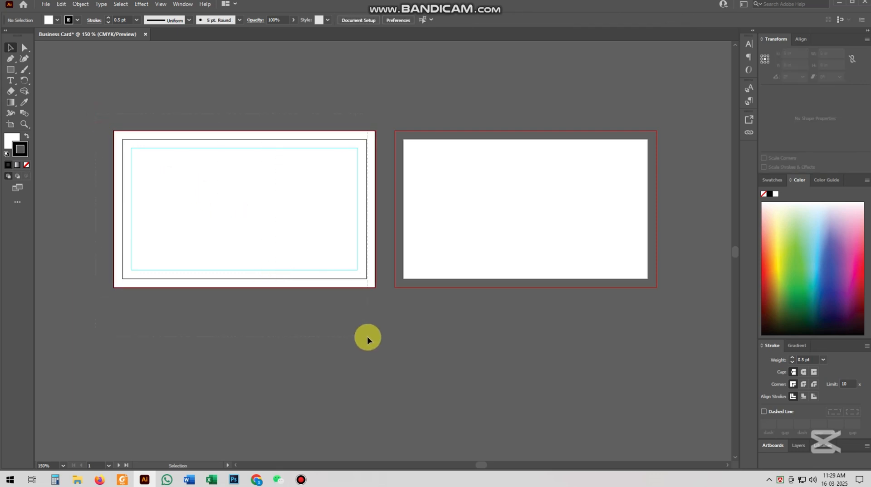
pyautogui.moveTo(284, 227); pyautogui.dragTo(566, 228)
pyautogui.click(548, 312)
# - Lock the outer bleed rectangle on the first artboard
pyautogui.click(276, 136)
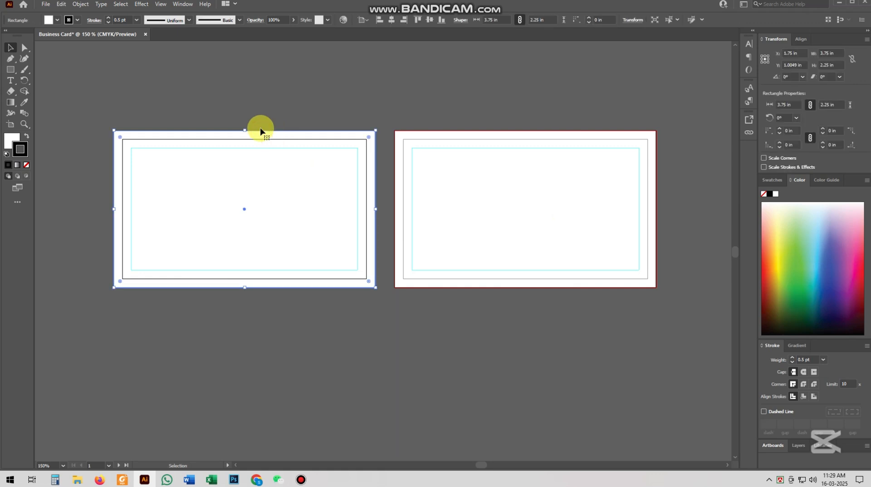
pyautogui.click(80, 4)
pyautogui.moveTo(109, 68)
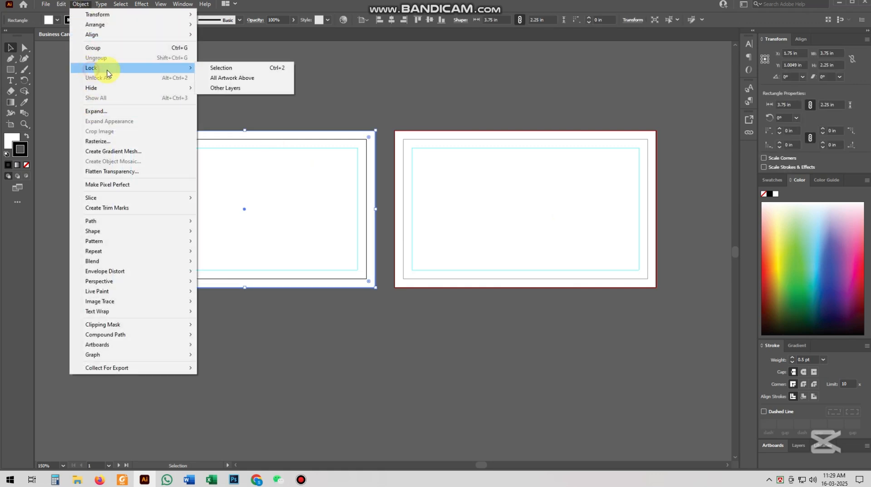
pyautogui.click(213, 68)
# - Lock the guides in the document
pyautogui.click(223, 150)
pyautogui.rightClick(223, 151)
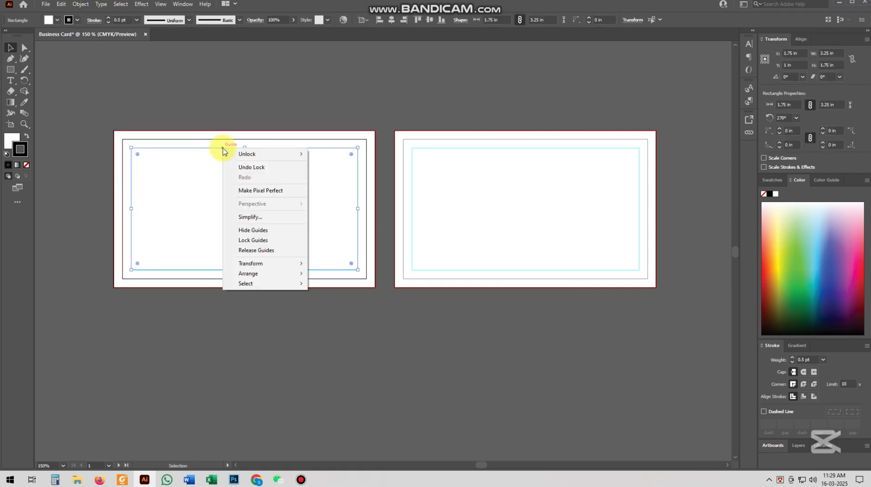
pyautogui.click(298, 240)
# - Lock the outer bleed rectangle on the second artboard
pyautogui.moveTo(417, 107); pyautogui.dragTo(508, 281)
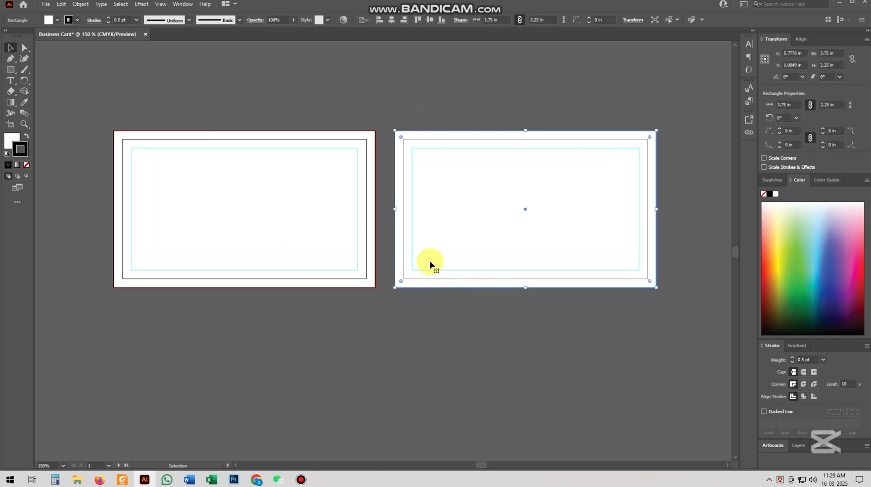
pyautogui.click(377, 89)
pyautogui.click(414, 134)
pyautogui.click(80, 4)
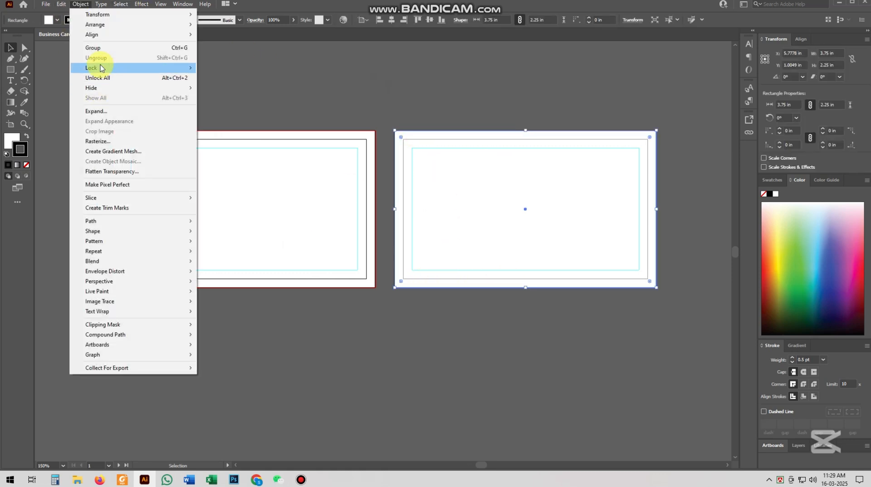
pyautogui.moveTo(100, 68)
pyautogui.click(217, 67)
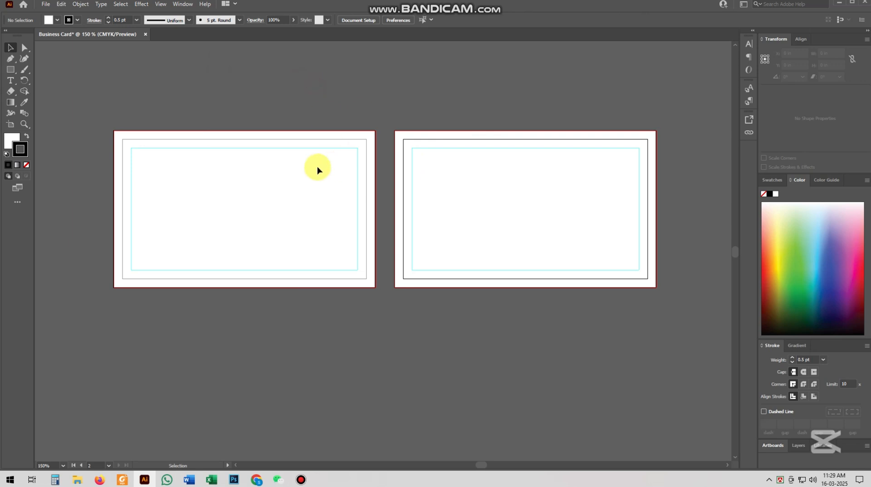
# - Draw a strip about 3.75 × 0.17 in across the lower part of the first card and fill it with the sampled orange swatch
pyautogui.scroll(1, 241, 168)
pyautogui.scroll(1, 240, 168)
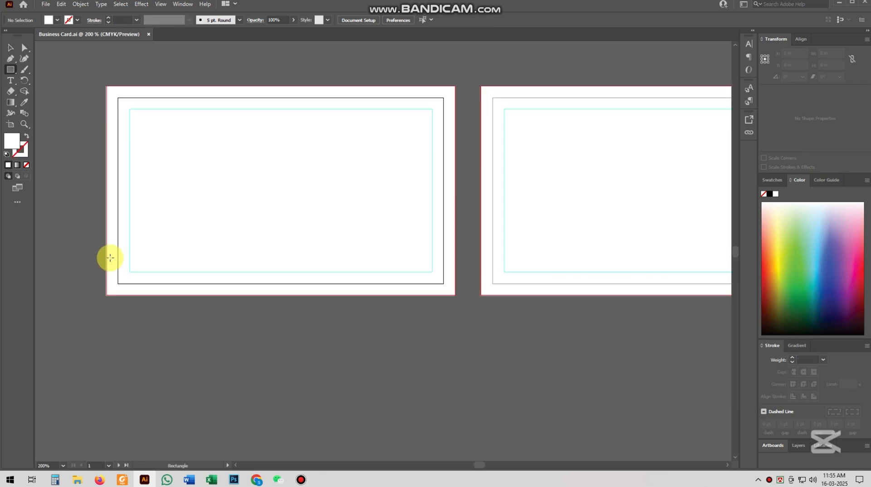
pyautogui.moveTo(106, 257); pyautogui.dragTo(454, 272)
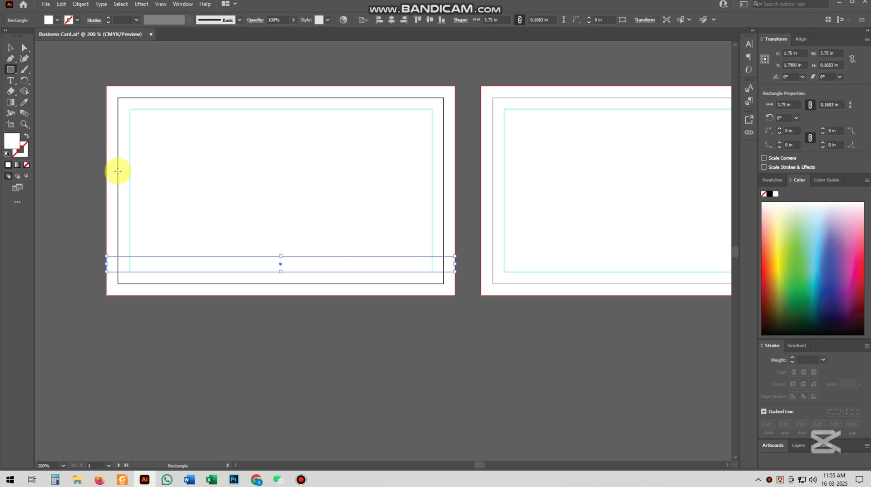
pyautogui.scroll(2, 119, 172)
pyautogui.press('i')
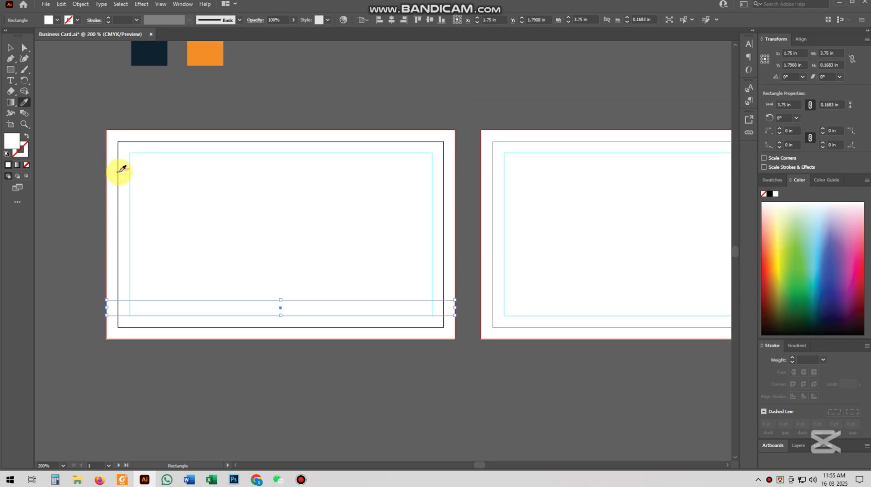
pyautogui.click(195, 48)
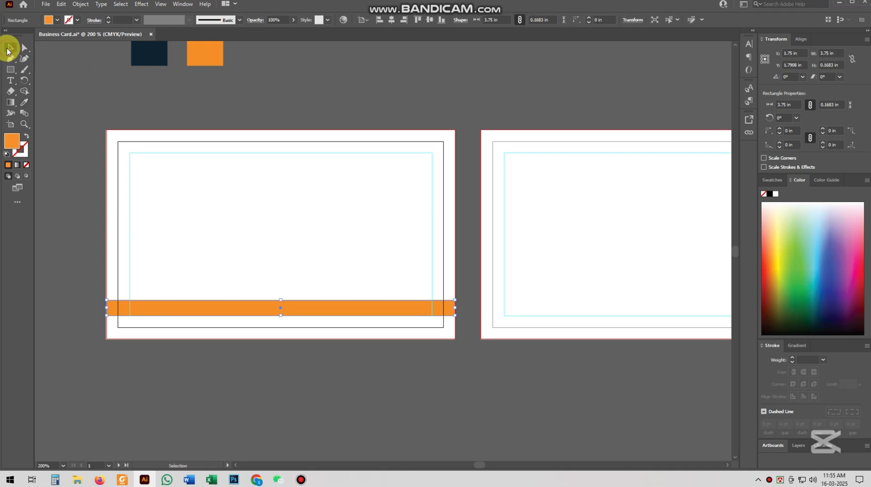
# - Copy the orange strip in place and narrow the copy symmetrically about its centre to about 1.96 in wide
pyautogui.click(10, 69)
pyautogui.scroll(-1, 288, 288)
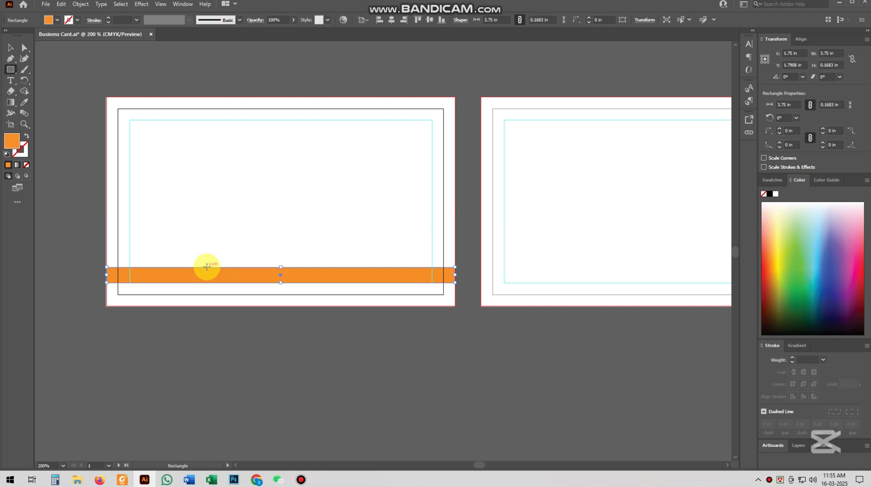
pyautogui.click(10, 47)
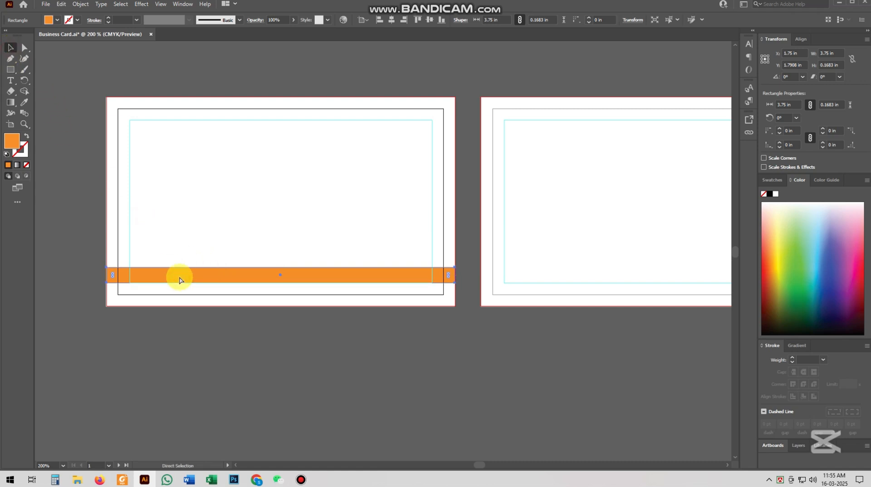
pyautogui.click(227, 278)
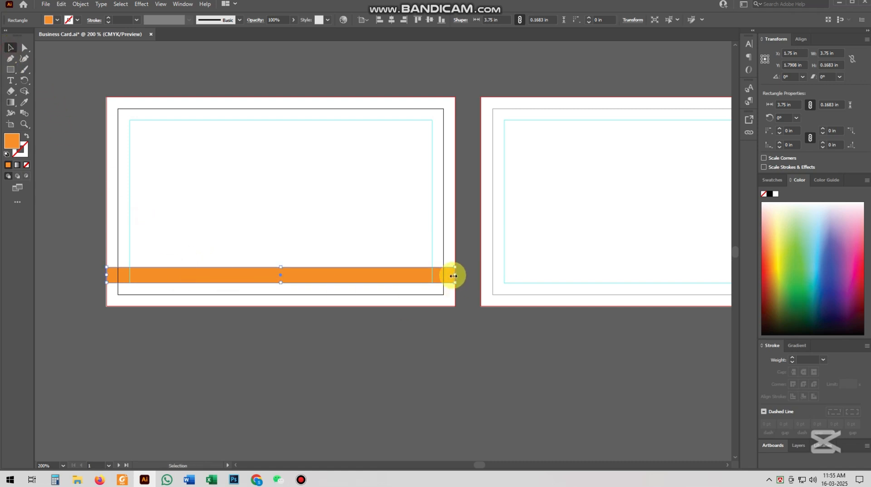
pyautogui.moveTo(453, 276); pyautogui.dragTo(372, 280)
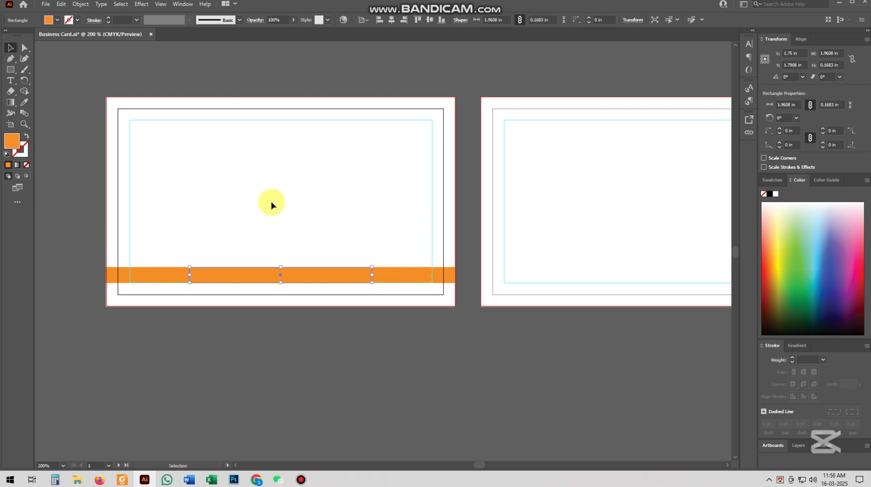
# - Fully round all four corners of the narrow orange bar to a radius of about 0.084 in
pyautogui.click(24, 48)
pyautogui.scroll(3, 384, 286)
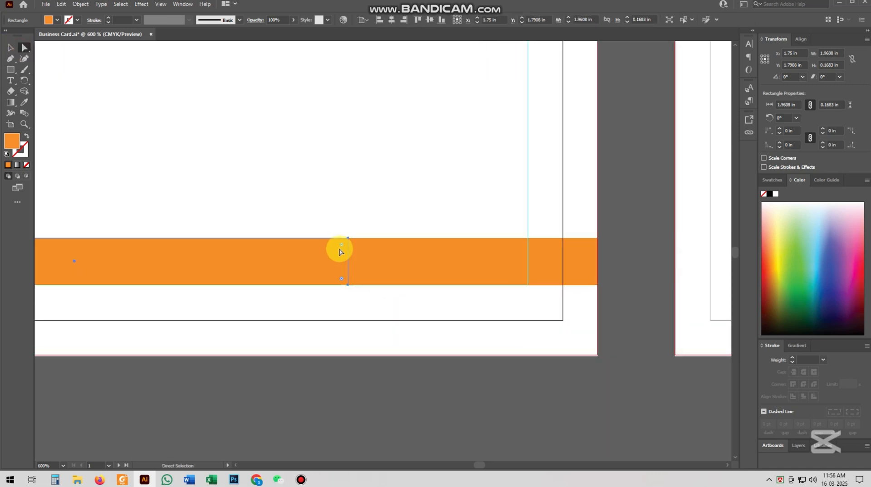
pyautogui.moveTo(342, 245); pyautogui.dragTo(292, 250)
pyautogui.scroll(-3, 257, 288)
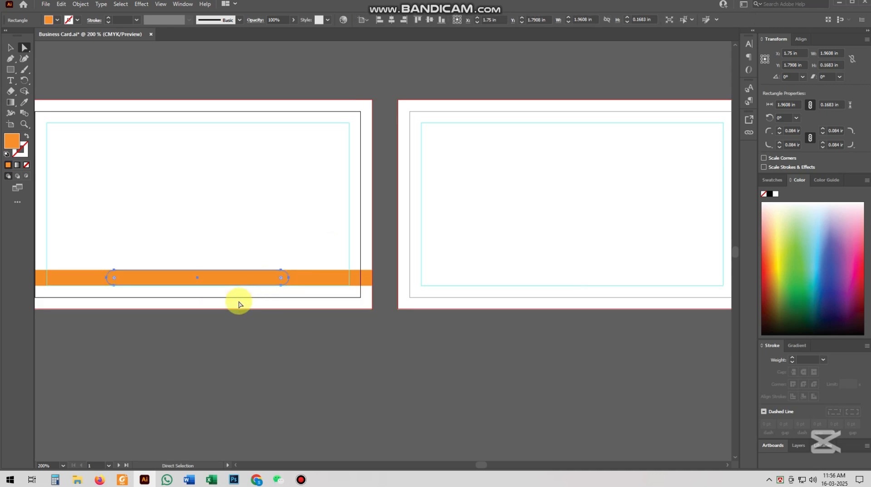
# - Widen the rounded bar symmetrically to about 2.18 in and fill it with the sampled dark navy swatch
pyautogui.click(10, 47)
pyautogui.moveTo(289, 278); pyautogui.dragTo(300, 281)
pyautogui.scroll(-1, 216, 307)
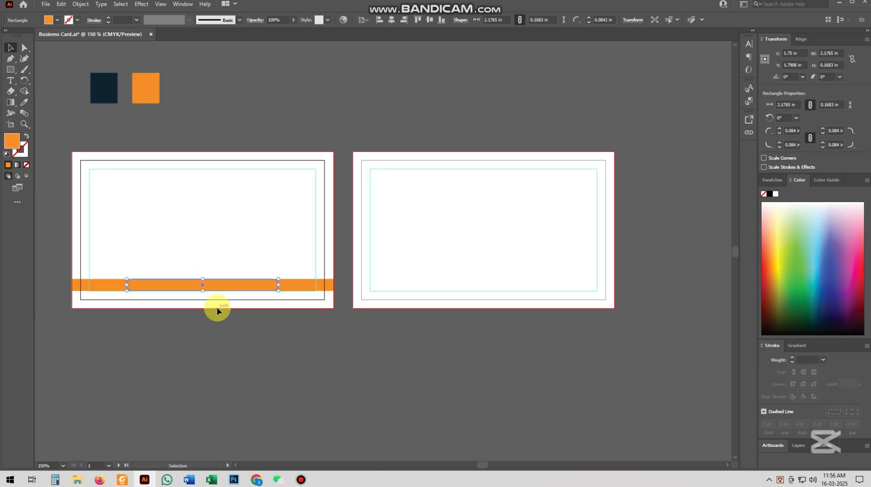
pyautogui.press('i')
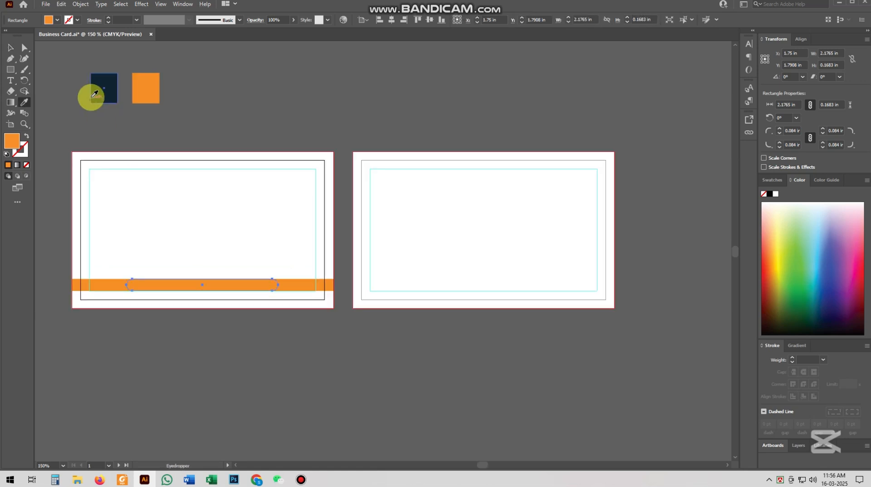
pyautogui.click(104, 87)
pyautogui.click(10, 50)
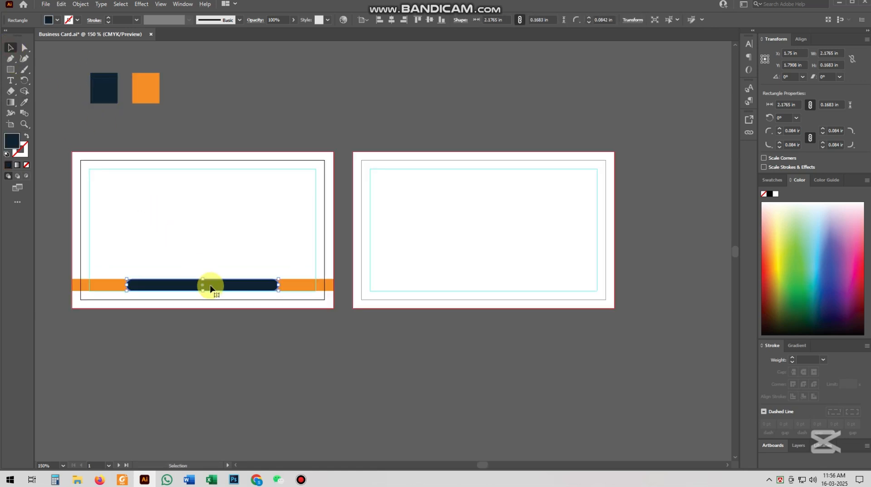
# - Copy the navy rounded bar in place and narrow the copy to about 2.08 in wide
pyautogui.scroll(1, 223, 288)
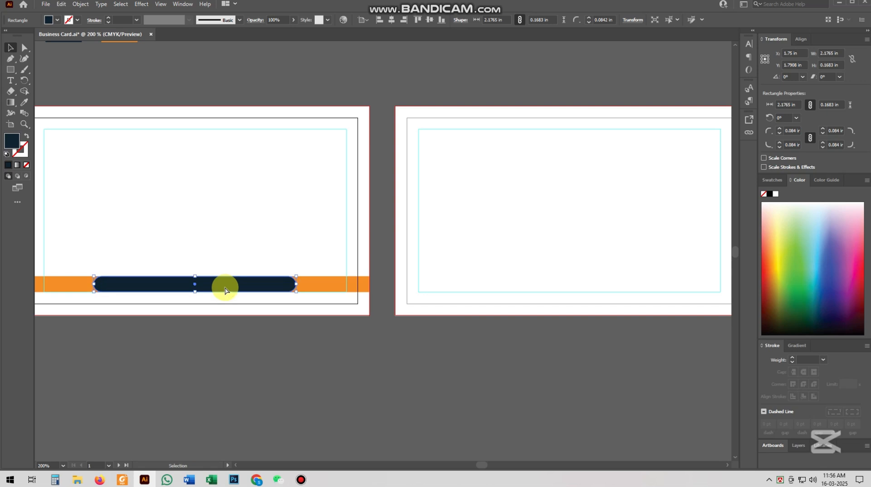
pyautogui.moveTo(297, 285); pyautogui.dragTo(288, 285)
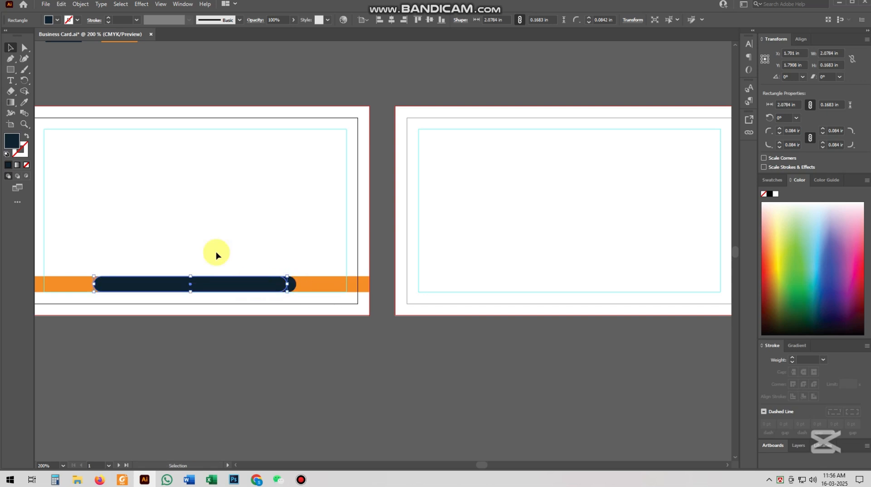
pyautogui.doubleClick(11, 139)
pyautogui.click(319, 177)
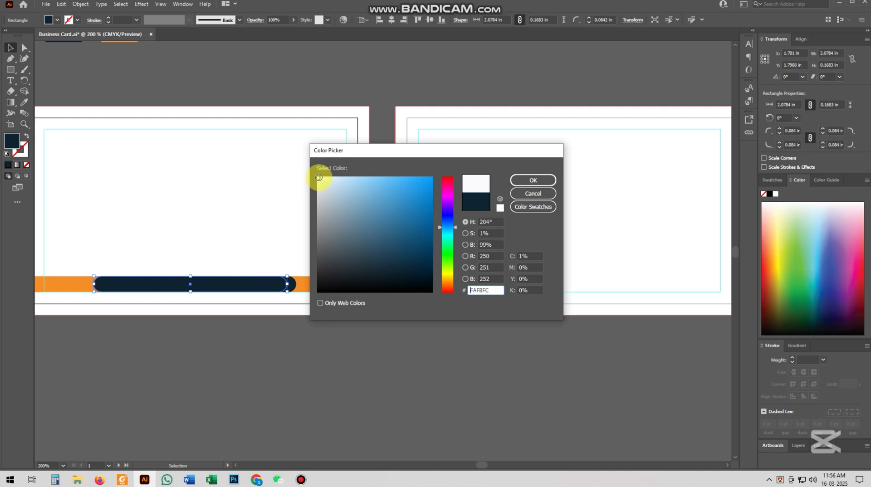
pyautogui.click(535, 180)
pyautogui.moveTo(198, 203); pyautogui.dragTo(278, 205)
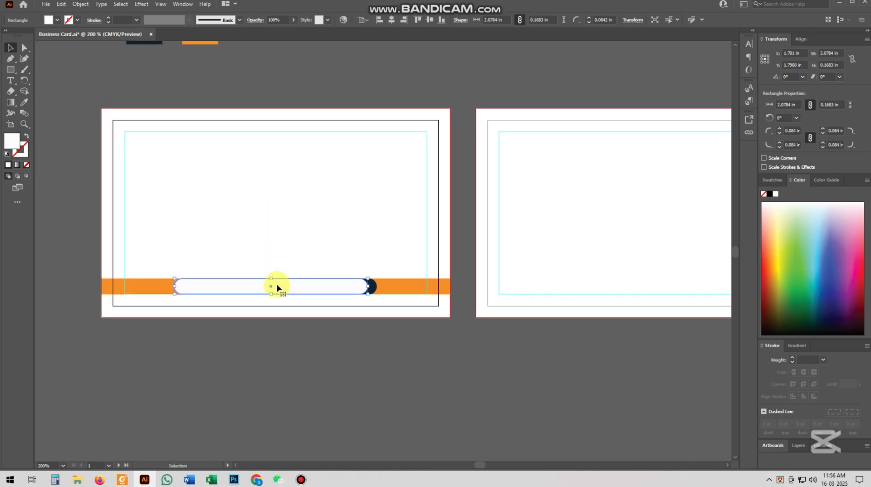
pyautogui.hotkey('ctrl', 'z')
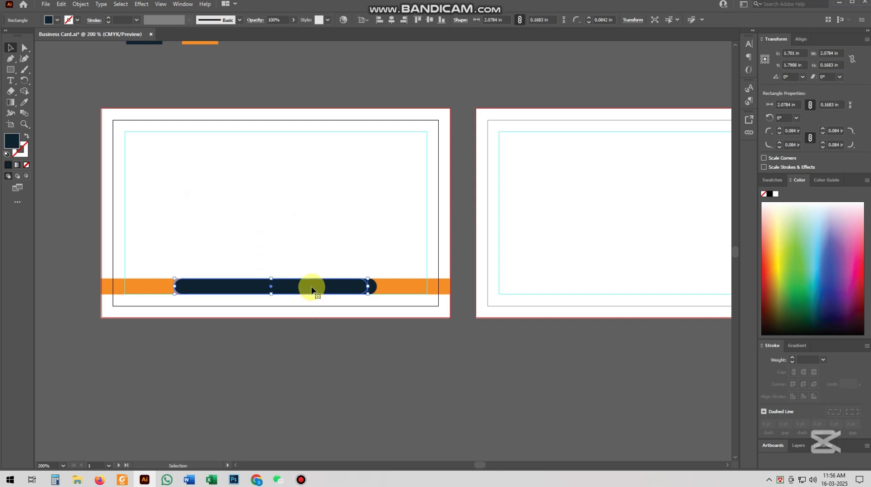
# - Narrow the copied bar symmetrically to about 1.88 in wide and centre it horizontally on the artboard
pyautogui.moveTo(368, 286); pyautogui.dragTo(359, 287)
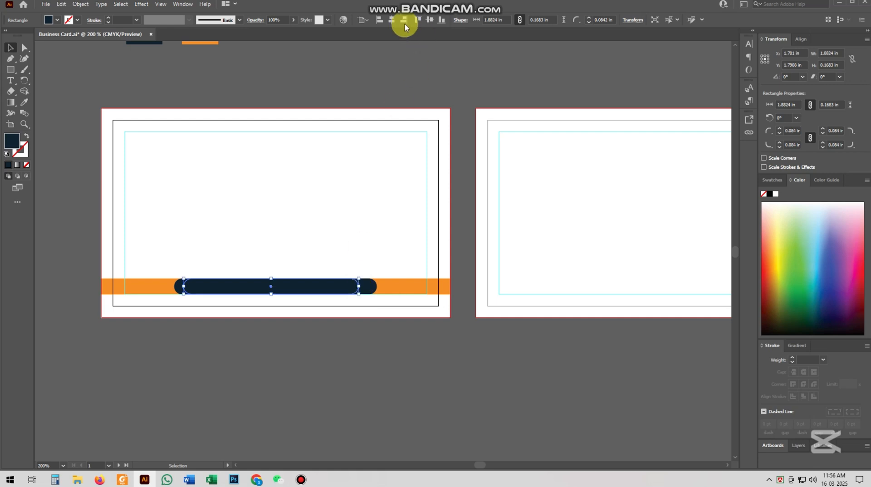
pyautogui.click(393, 20)
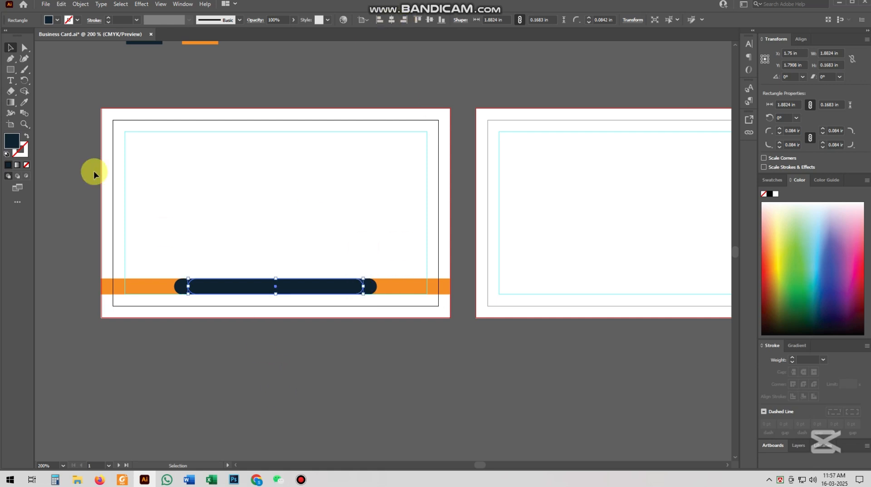
# - Fill the shorter front bar with pure white, FFFFFF
pyautogui.doubleClick(13, 141)
pyautogui.click(319, 177)
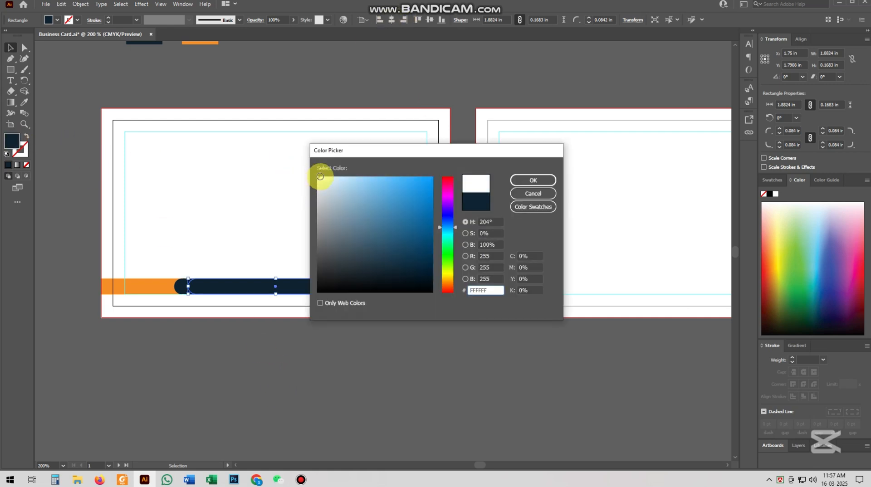
pyautogui.click(532, 180)
pyautogui.click(369, 340)
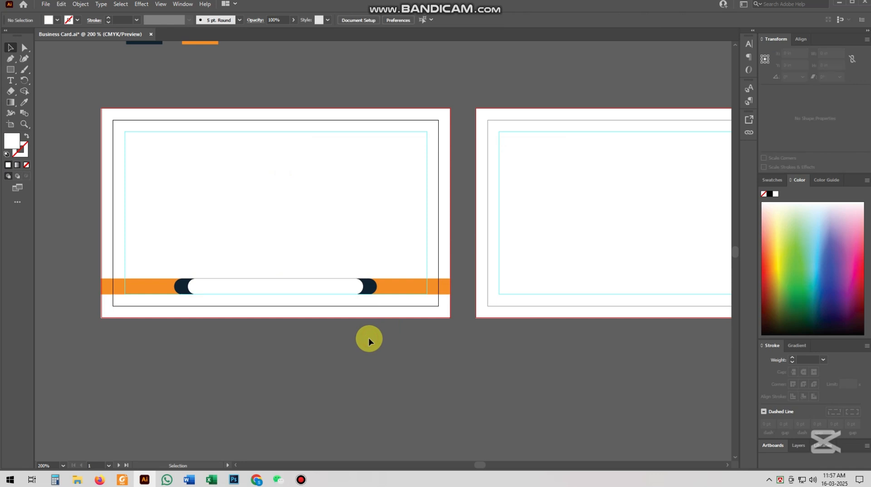
# - Widen the white bar slightly and symmetrically, leaving only slim navy crescents at both ends
pyautogui.scroll(2, 343, 339)
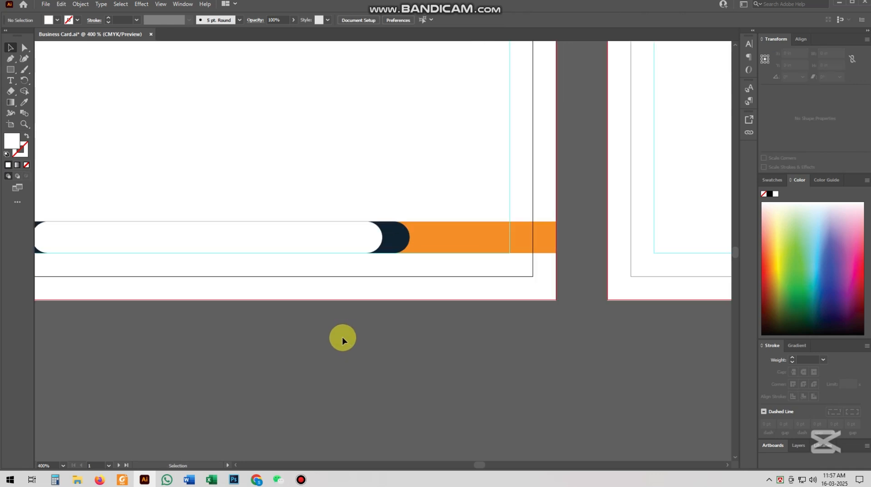
pyautogui.scroll(-2, 343, 336)
pyautogui.click(366, 291)
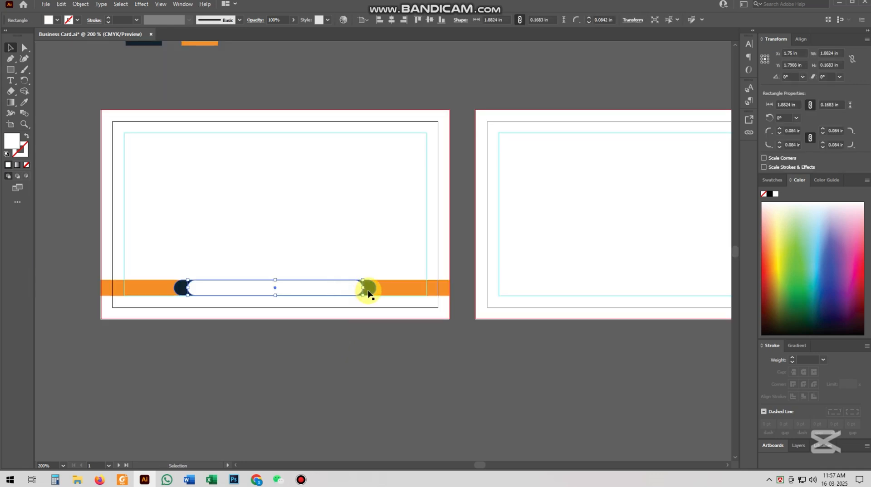
pyautogui.moveTo(364, 290); pyautogui.dragTo(371, 290)
pyautogui.click(379, 377)
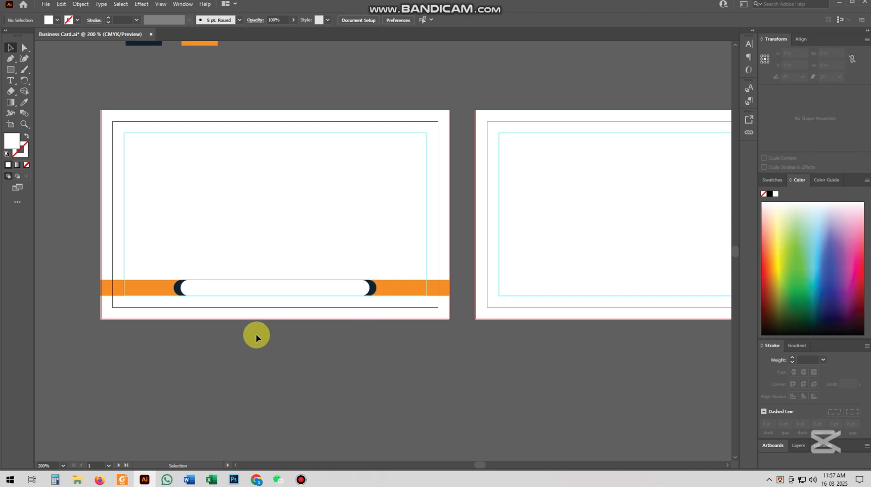
pyautogui.scroll(2, 255, 336)
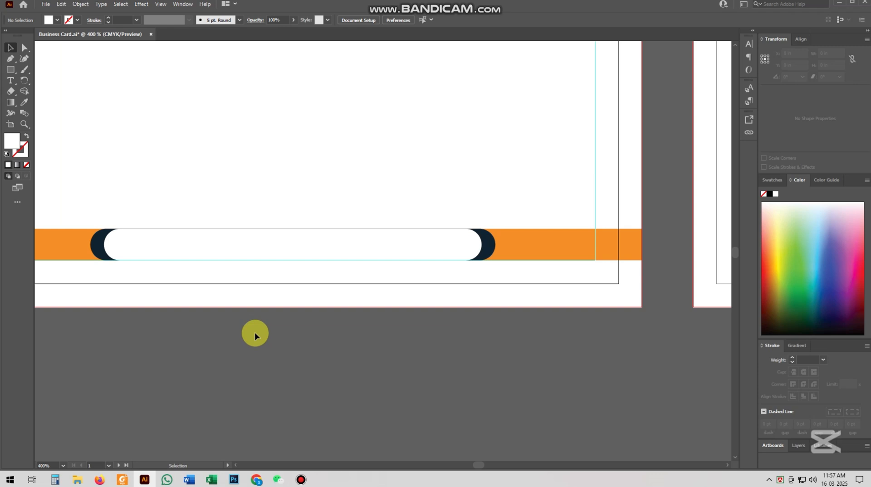
pyautogui.scroll(-2, 255, 336)
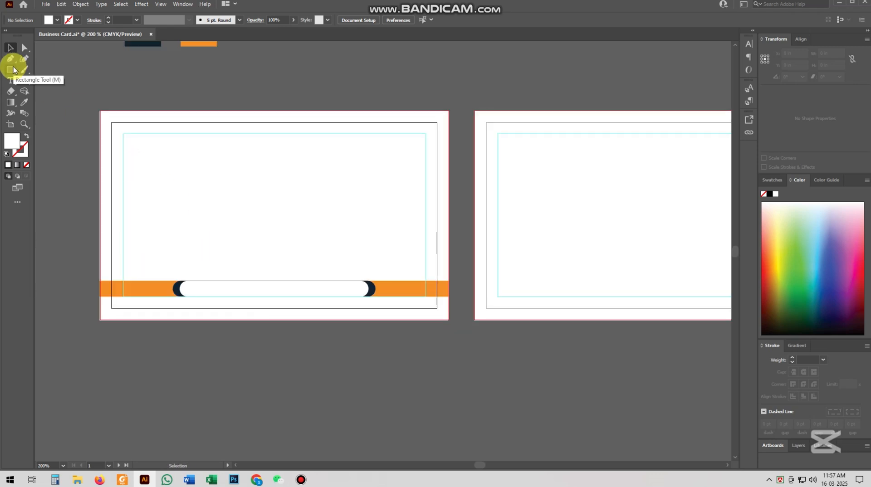
# - Group the orange strip, the navy bar and the white bar on the first card
pyautogui.moveTo(105, 251); pyautogui.dragTo(412, 317)
pyautogui.rightClick(391, 292)
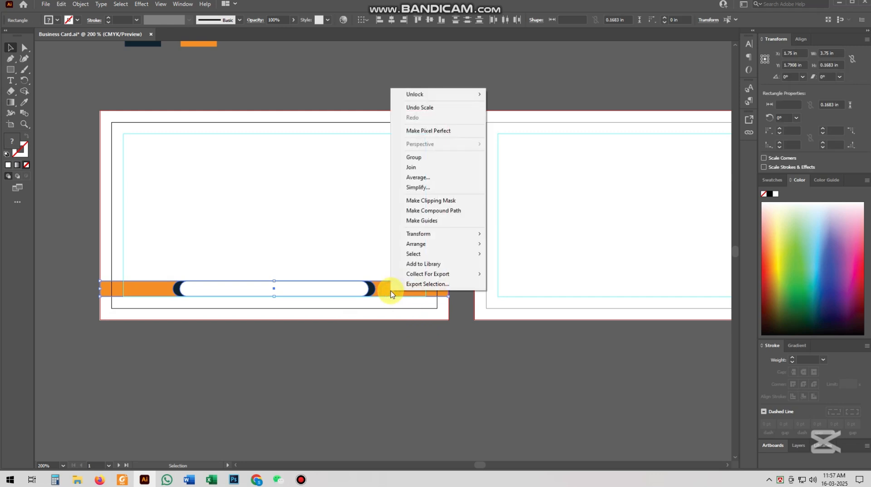
pyautogui.click(414, 157)
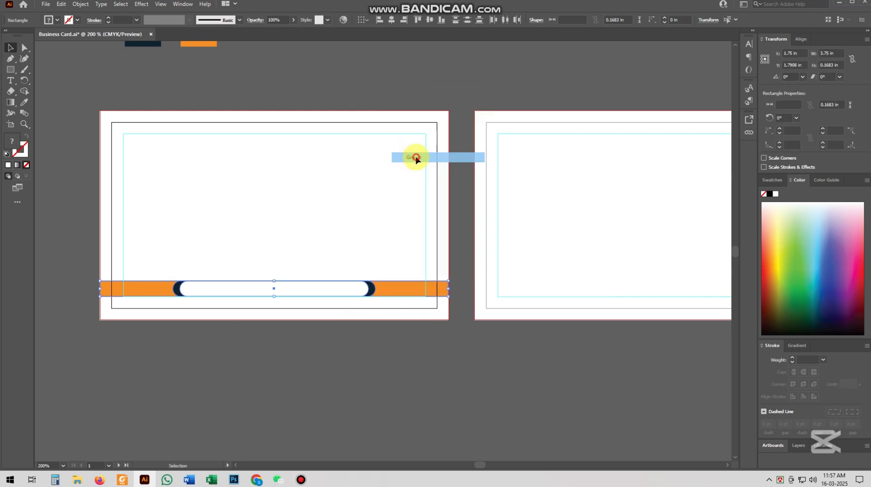
pyautogui.click(184, 223)
# - Draw a 3.75 × 2.25 in rectangle over the whole first card including bleed and fill it with the sampled navy swatch
pyautogui.click(10, 69)
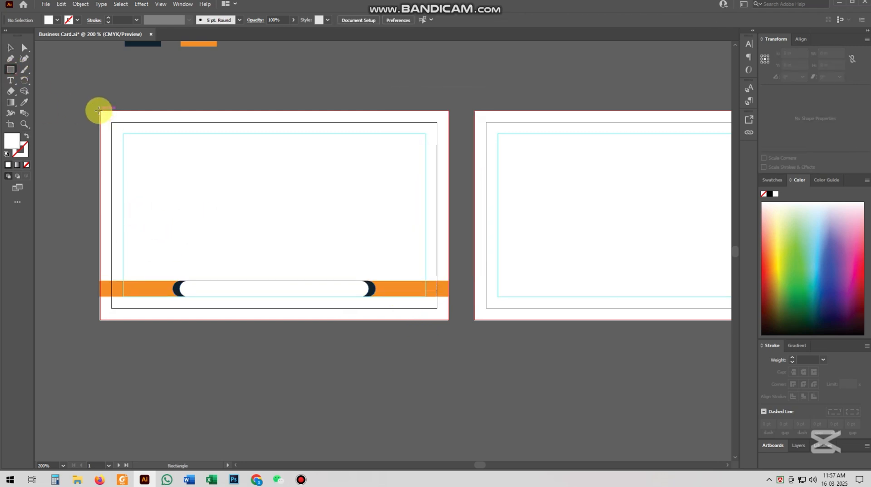
pyautogui.moveTo(99, 111); pyautogui.dragTo(449, 317)
pyautogui.scroll(2, 431, 309)
pyautogui.press('i')
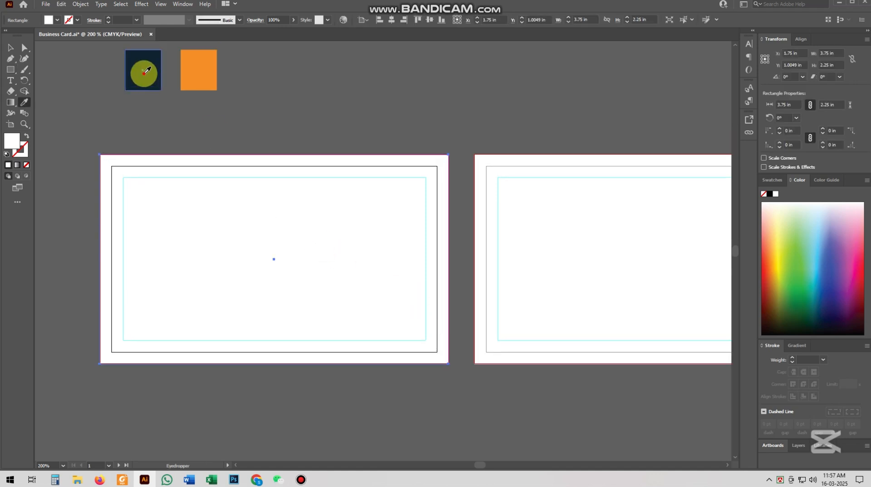
pyautogui.click(147, 71)
pyautogui.click(11, 47)
# - Bring the grouped strip to the front and realign the navy background with the first card's bleed edges
pyautogui.moveTo(183, 214); pyautogui.dragTo(189, 190)
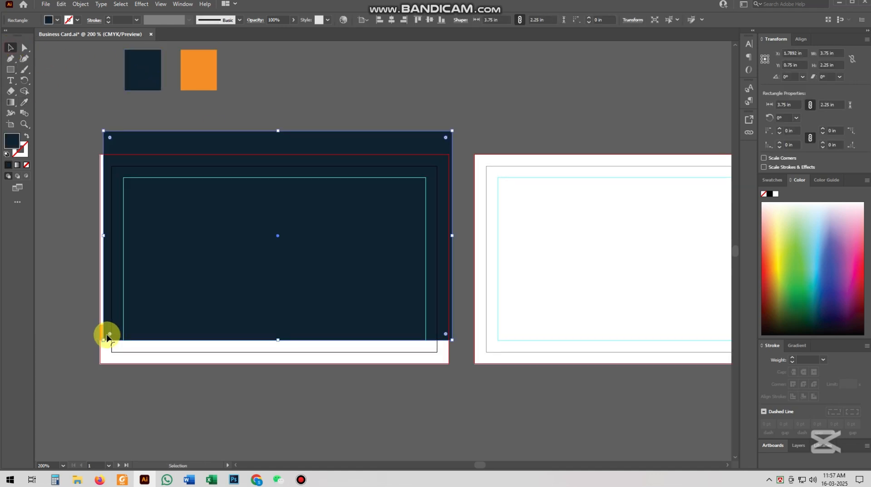
pyautogui.click(102, 332)
pyautogui.rightClick(102, 331)
pyautogui.moveTo(145, 285)
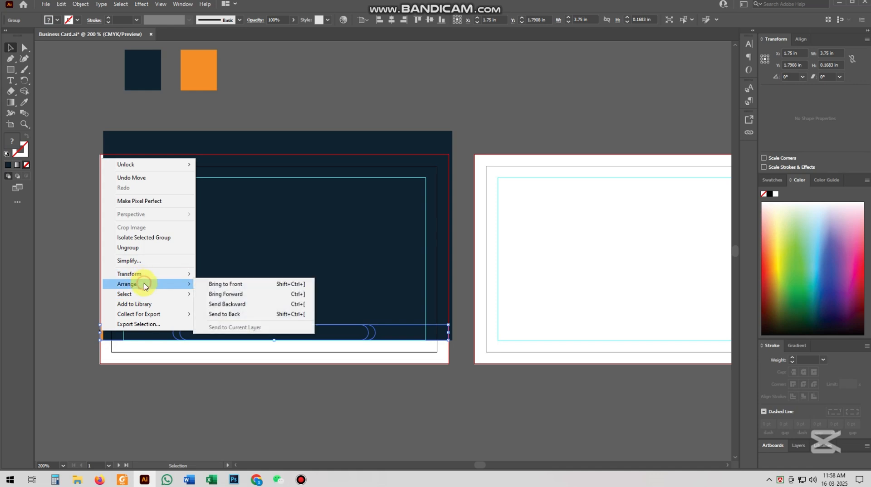
pyautogui.click(229, 285)
pyautogui.moveTo(275, 283); pyautogui.dragTo(272, 308)
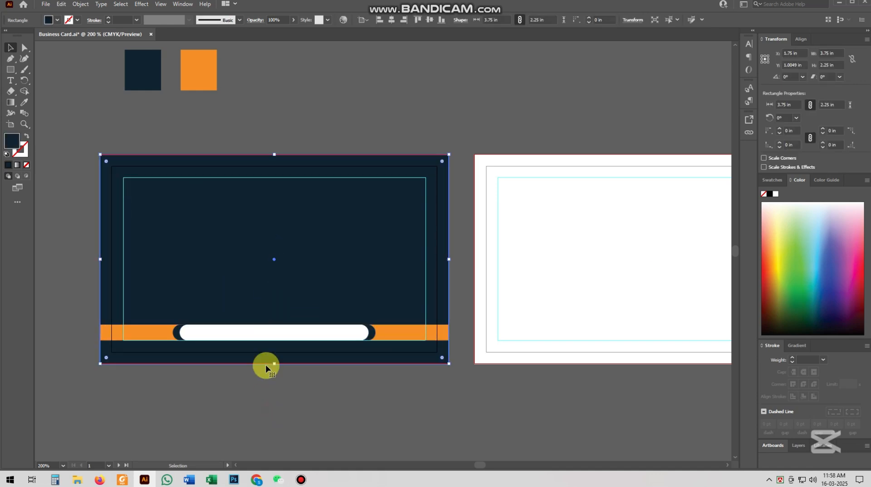
pyautogui.click(285, 415)
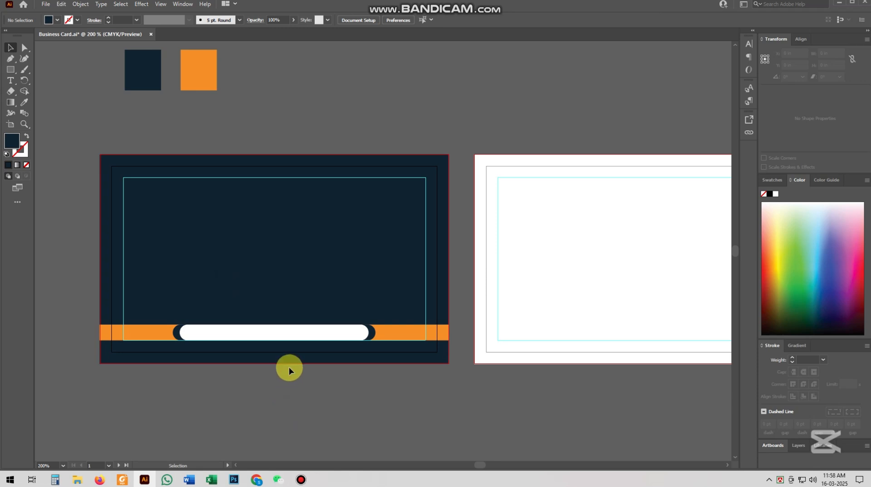
# - Move the white address, phone and e-mail lines with their icons to just above the first card
pyautogui.scroll(2, 289, 366)
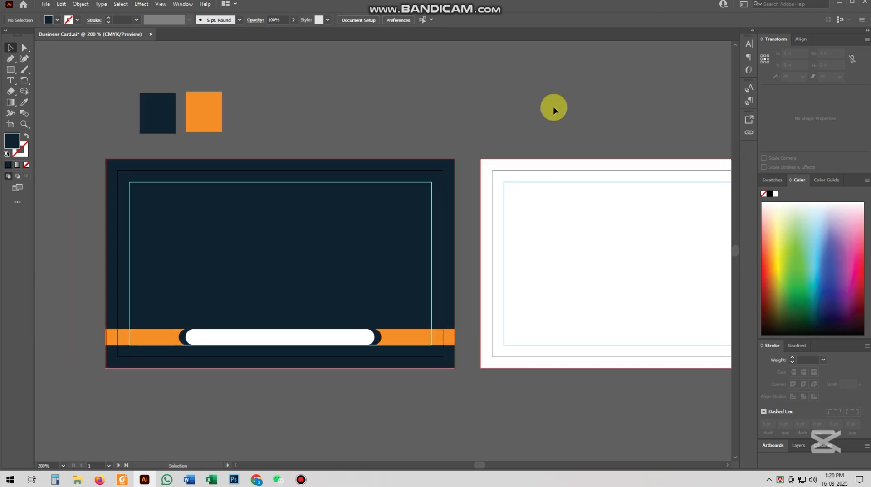
pyautogui.scroll(5, 553, 107)
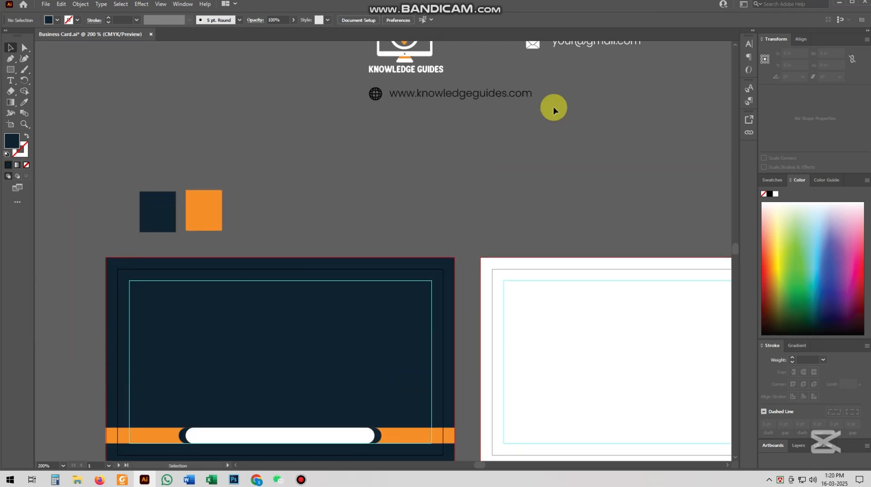
pyautogui.click(567, 79)
pyautogui.click(588, 162)
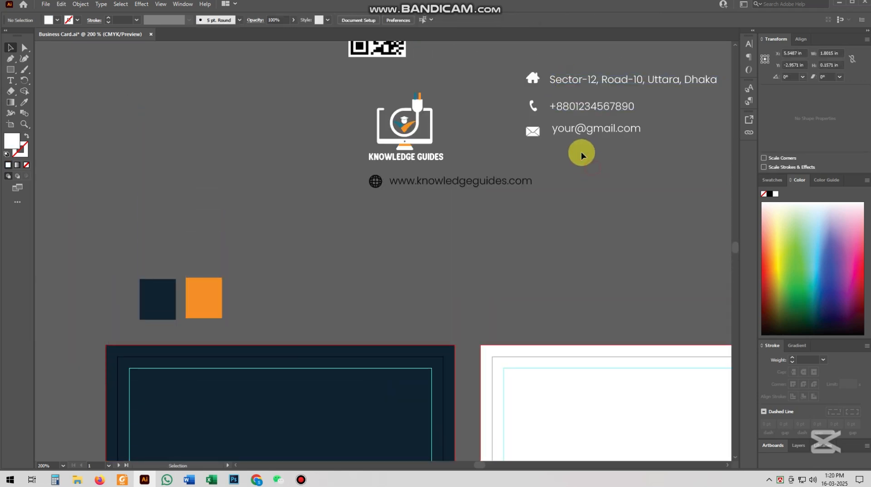
pyautogui.scroll(1, 568, 170)
pyautogui.scroll(1, 568, 170)
pyautogui.moveTo(525, 78); pyautogui.dragTo(385, 327)
pyautogui.scroll(-6, 384, 323)
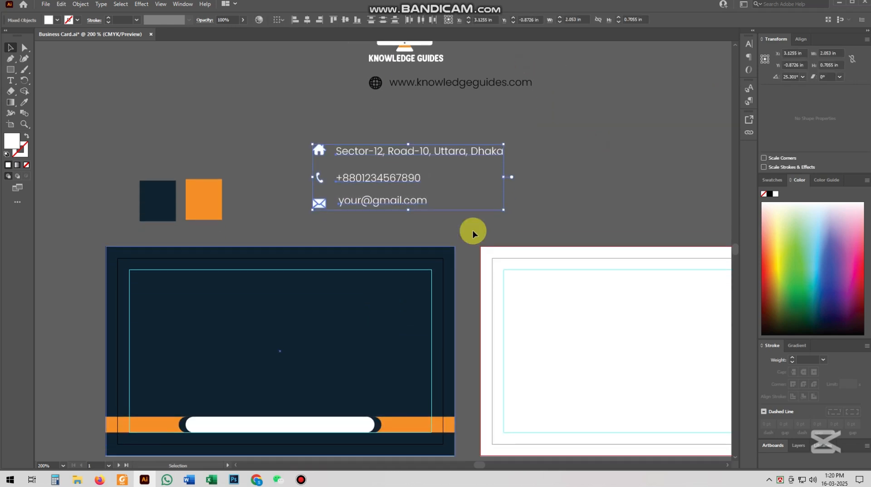
# - Set the fill of the first card's background rectangle to near-black 070707
pyautogui.click(261, 267)
pyautogui.press('i')
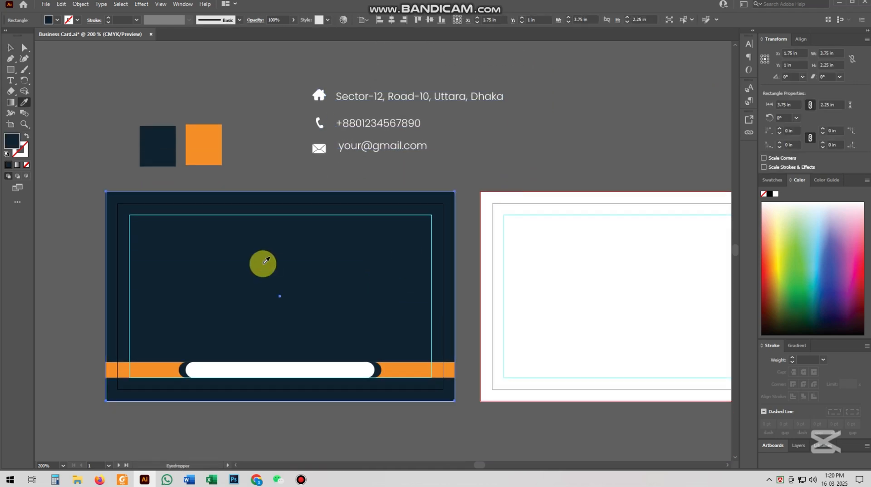
pyautogui.click(11, 48)
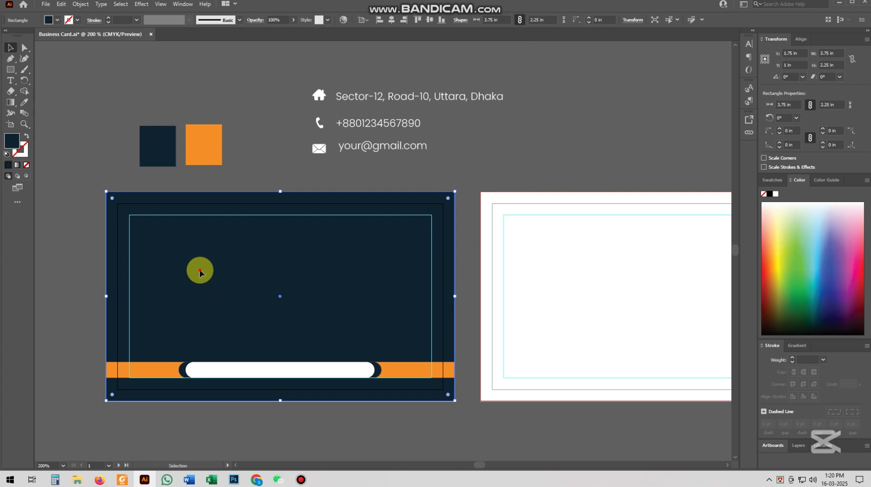
pyautogui.doubleClick(13, 139)
pyautogui.click(320, 289)
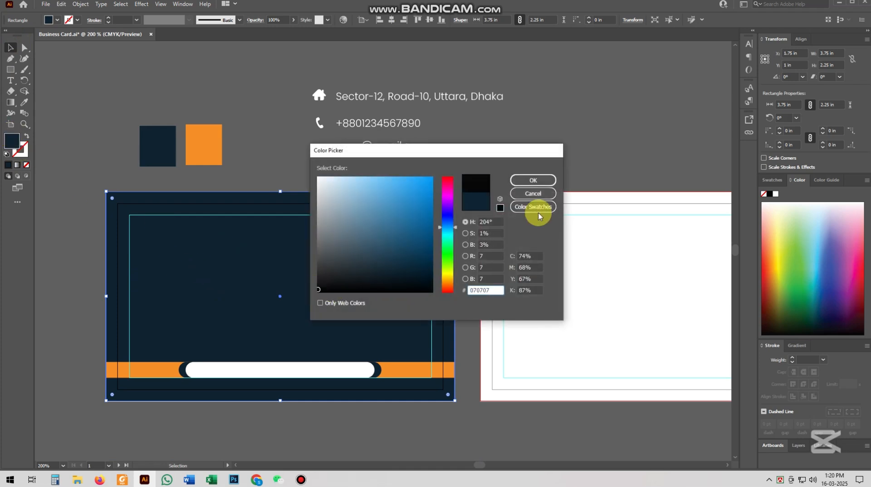
pyautogui.click(531, 181)
pyautogui.click(158, 150)
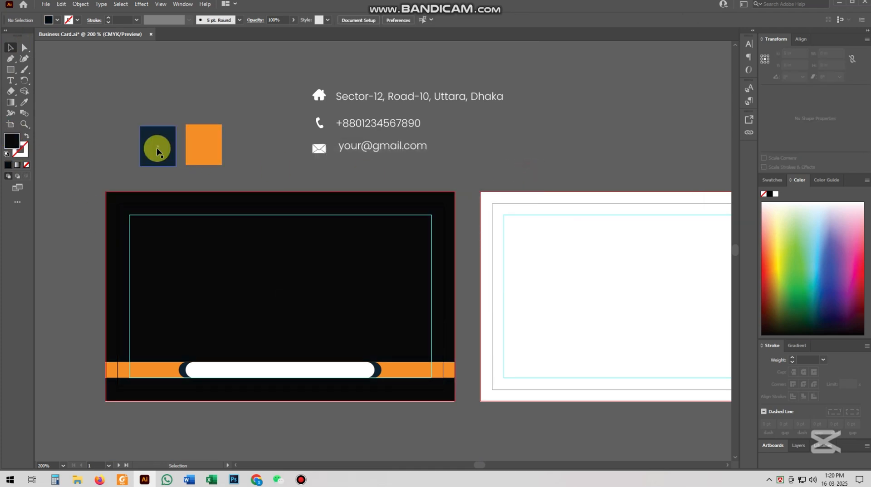
# - Recolour the navy sample square with the near-black sampled from the first card's background
pyautogui.press('i')
pyautogui.click(211, 261)
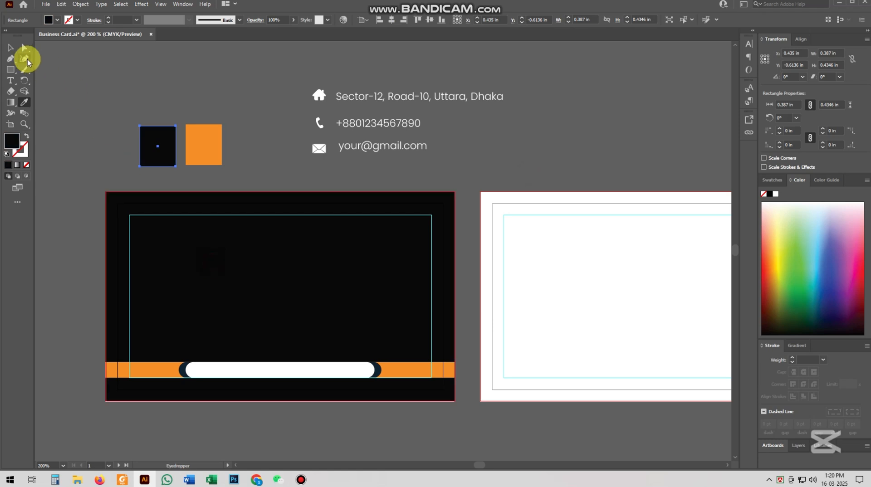
pyautogui.click(11, 48)
pyautogui.click(454, 159)
# - Draw a rectangle about 0.17 × 0.75 in over the three contact icons and fully round its corners into a pill
pyautogui.scroll(2, 316, 132)
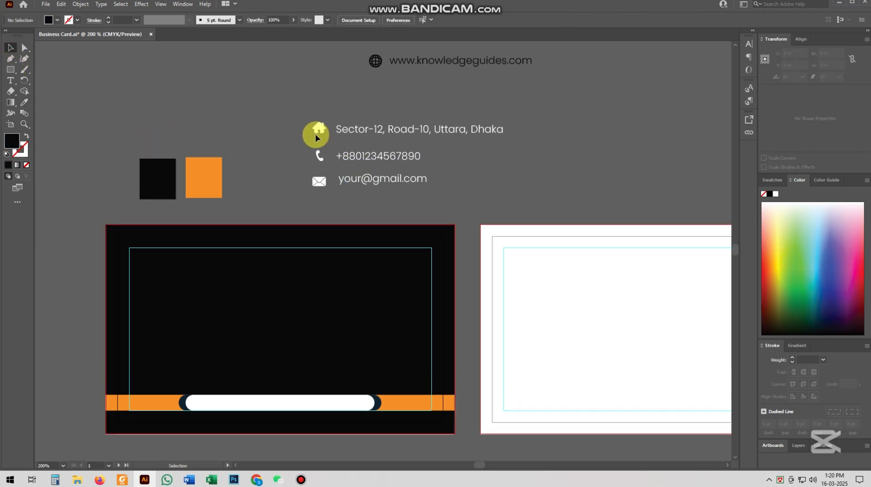
pyautogui.click(11, 69)
pyautogui.scroll(3, 268, 136)
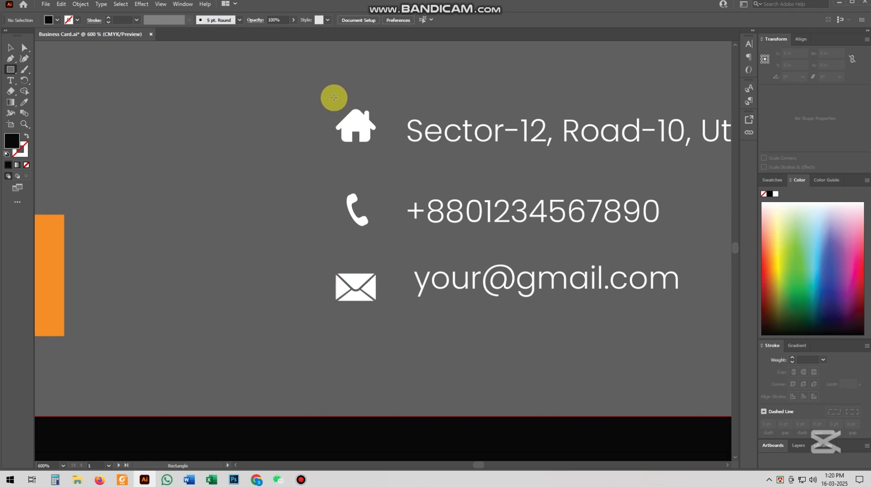
pyautogui.moveTo(334, 99); pyautogui.dragTo(382, 307)
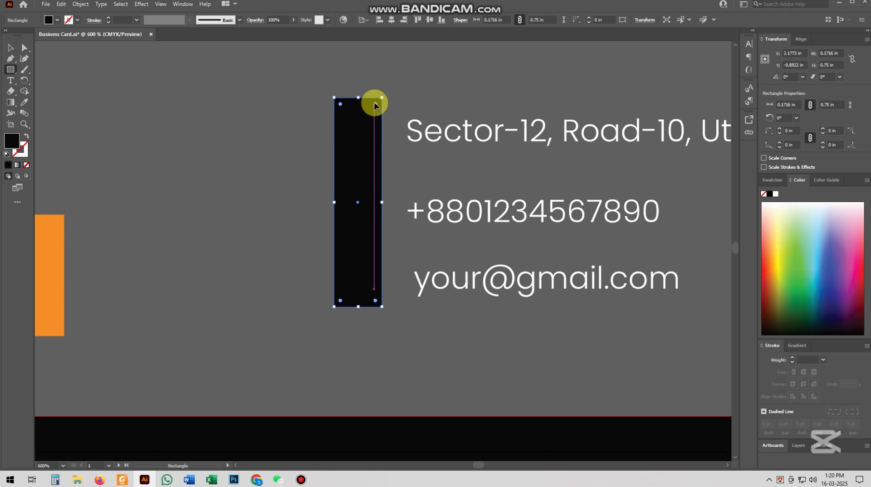
pyautogui.moveTo(368, 112); pyautogui.dragTo(361, 122)
pyautogui.click(10, 48)
# - Bring the contact icon group in front of the black pill and position the pill behind the icons
pyautogui.moveTo(338, 160)
pyautogui.mouseDown()
pyautogui.moveTo(277, 162)
pyautogui.moveTo(336, 151)
pyautogui.mouseUp()
pyautogui.click(353, 118)
pyautogui.click(356, 127)
pyautogui.rightClick(355, 128)
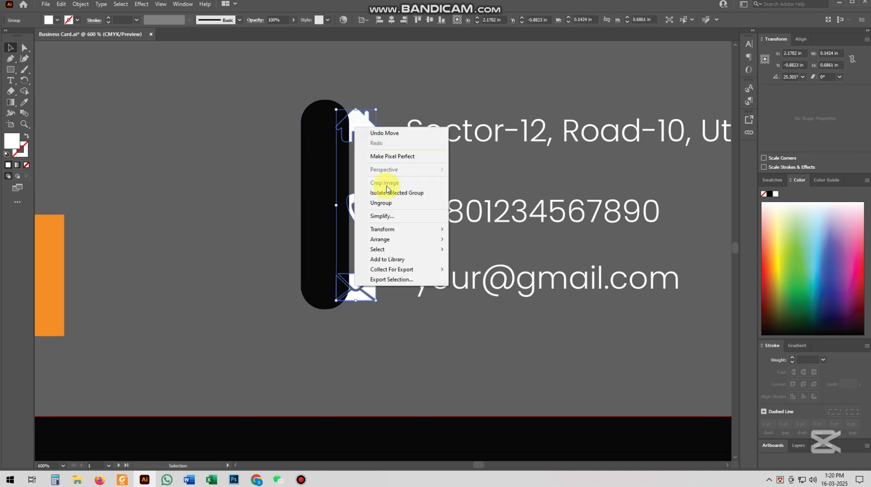
pyautogui.moveTo(399, 245)
pyautogui.click(478, 239)
pyautogui.moveTo(325, 202); pyautogui.dragTo(385, 210)
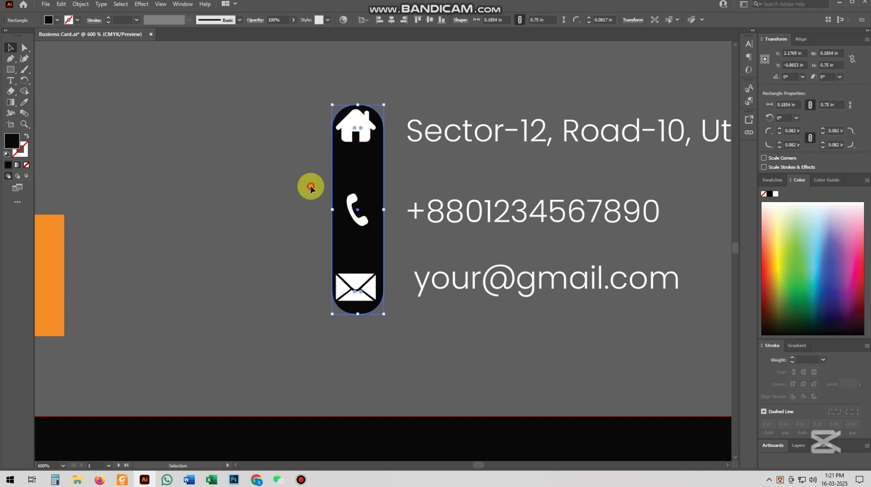
# - Centre the contact icon group vertically on the black pill
pyautogui.keyDown('shift'); pyautogui.click(361, 222); pyautogui.keyUp('shift')
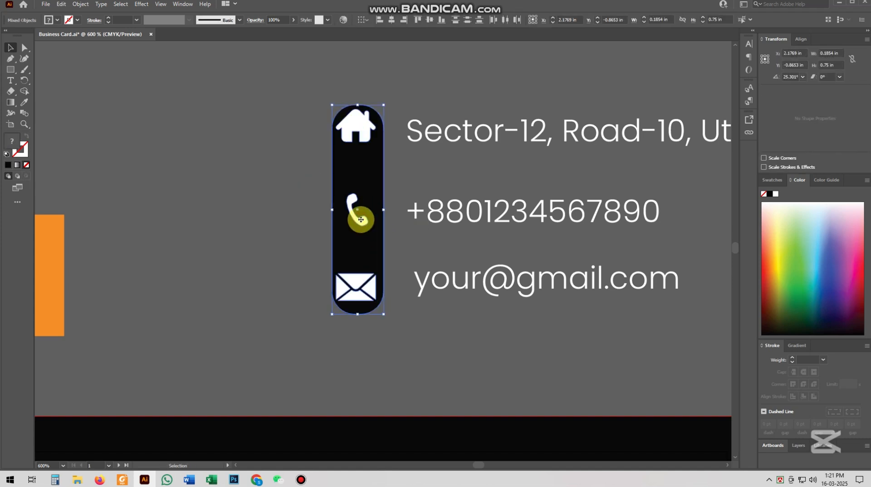
pyautogui.click(432, 20)
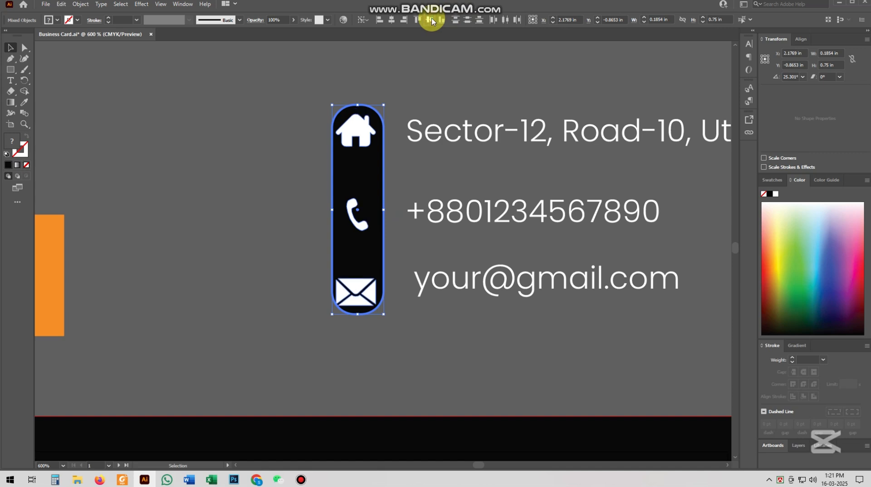
pyautogui.click(410, 74)
# - Enlarge the pill behind the contact icons to about 0.196 × 0.772 in
pyautogui.click(368, 250)
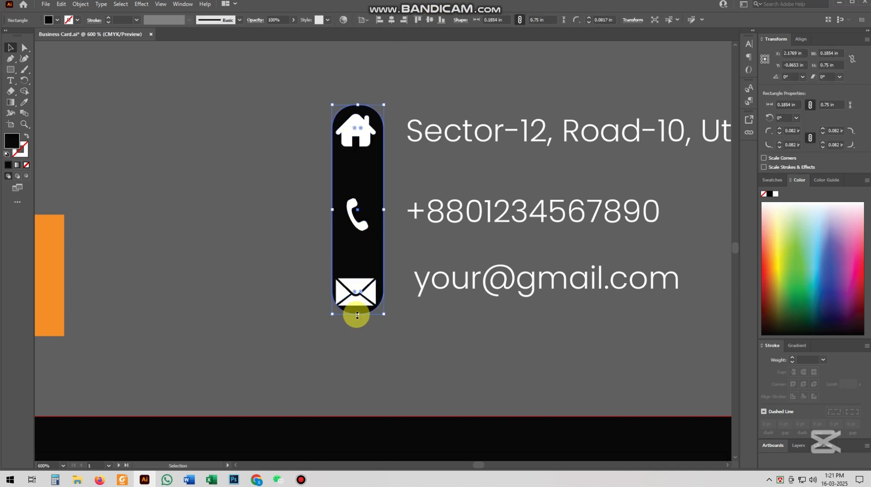
pyautogui.moveTo(357, 312); pyautogui.dragTo(358, 321)
pyautogui.moveTo(332, 214); pyautogui.dragTo(330, 215)
pyautogui.moveTo(385, 212); pyautogui.dragTo(387, 213)
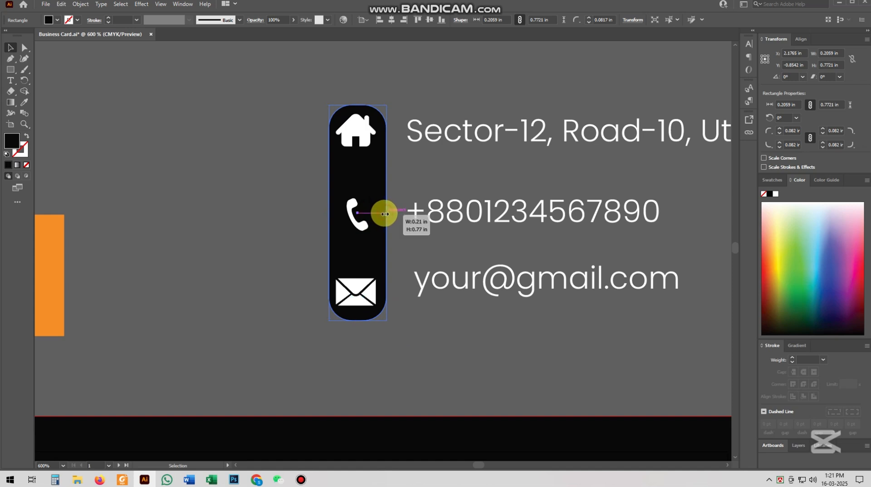
pyautogui.moveTo(385, 214); pyautogui.dragTo(383, 213)
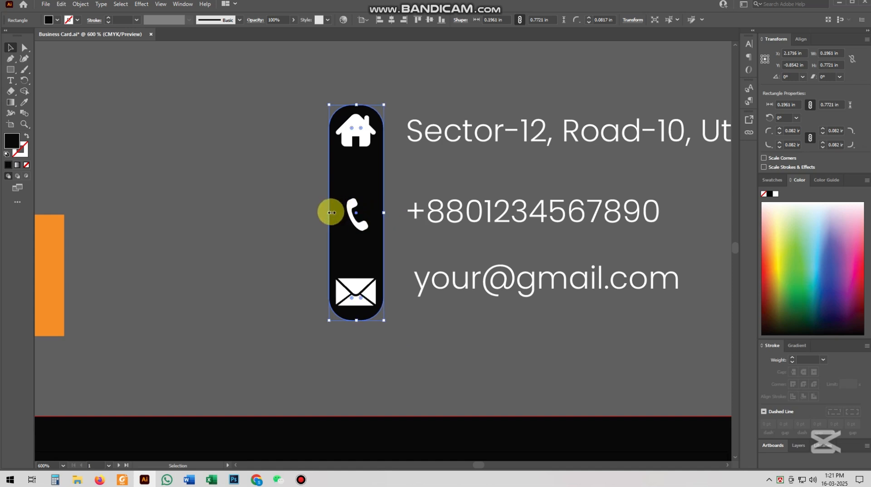
pyautogui.moveTo(331, 212); pyautogui.dragTo(330, 212)
pyautogui.click(272, 202)
# - Realign the contact icon group to the centre of the enlarged pill, using the pill as the key object
pyautogui.click(381, 220)
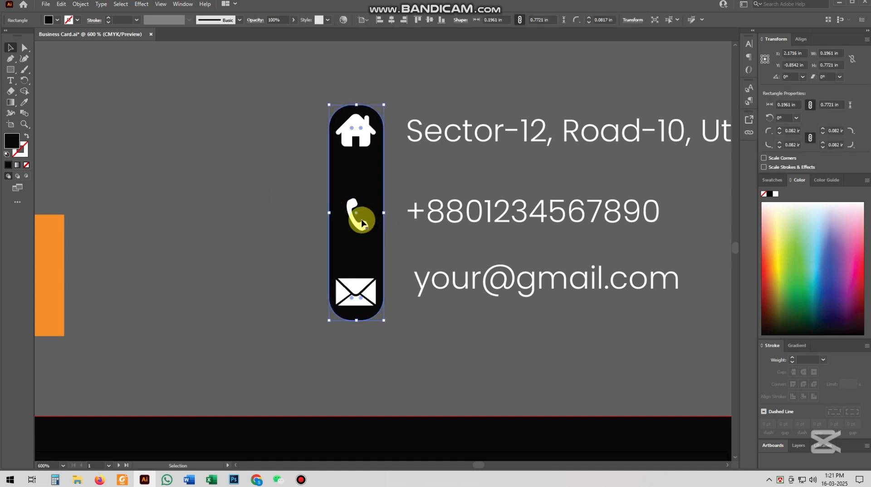
pyautogui.keyDown('shift'); pyautogui.click(361, 227); pyautogui.keyUp('shift')
pyautogui.click(381, 194)
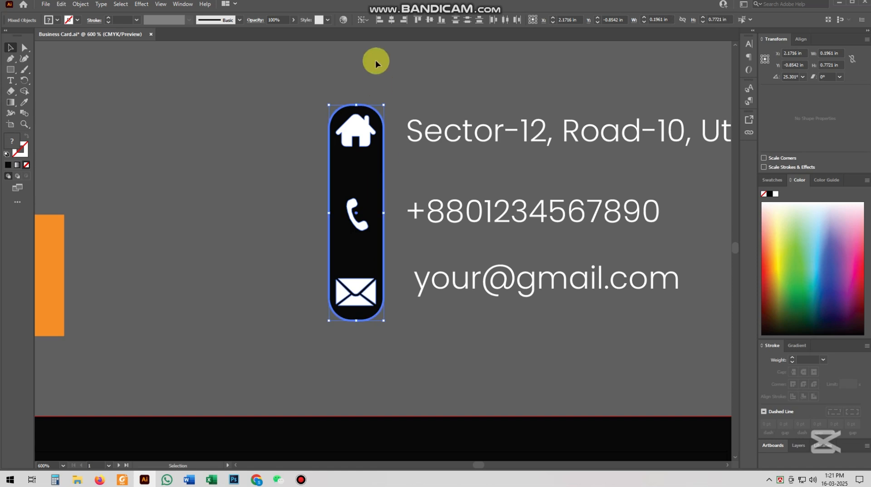
pyautogui.click(387, 71)
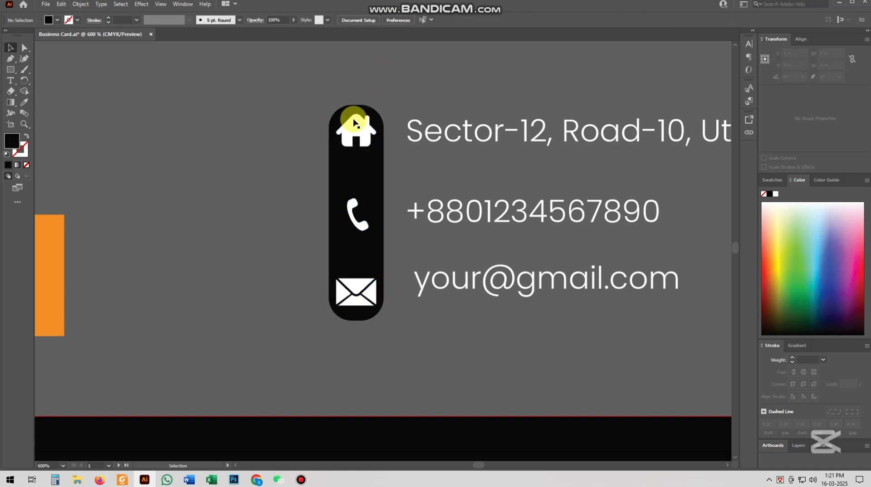
# - Fill the pill behind the contact icons with the orange sampled from the orange colour square
pyautogui.click(333, 178)
pyautogui.press('i')
pyautogui.click(48, 272)
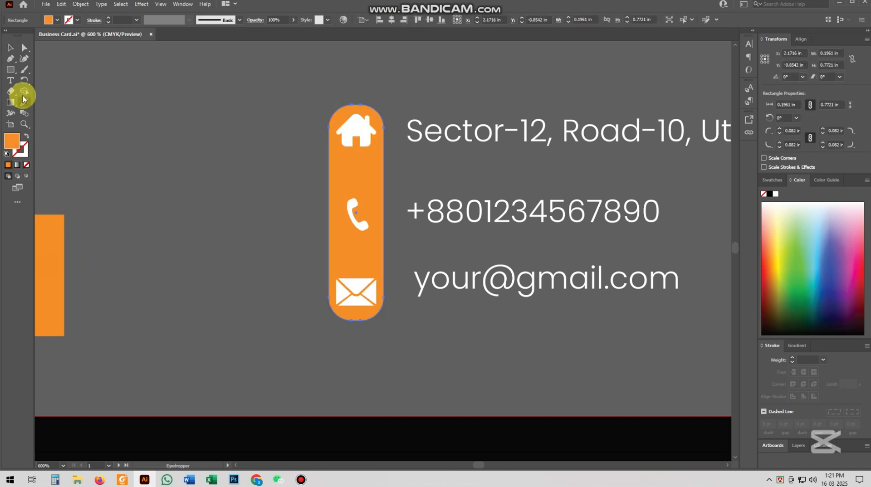
pyautogui.click(10, 47)
pyautogui.click(304, 282)
# - Group the orange pill, its icons and the address, phone and e-mail lines
pyautogui.scroll(-2, 304, 282)
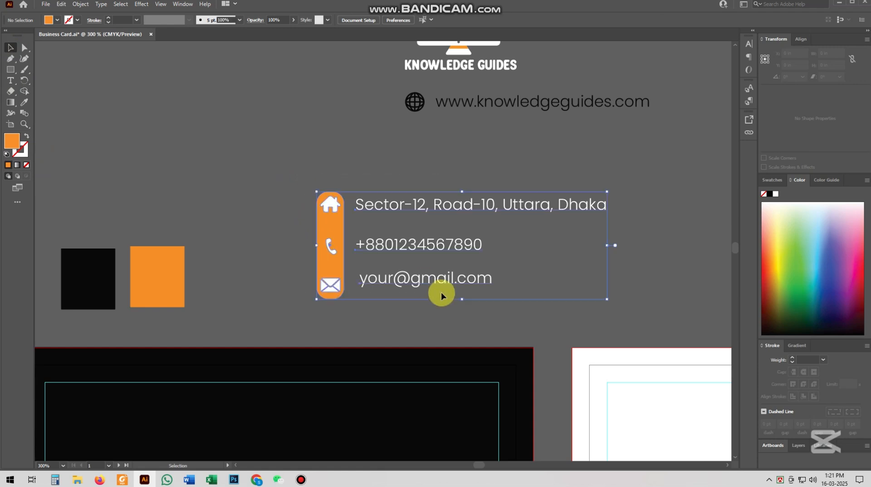
pyautogui.rightClick(443, 275)
pyautogui.click(448, 341)
pyautogui.scroll(-3, 448, 340)
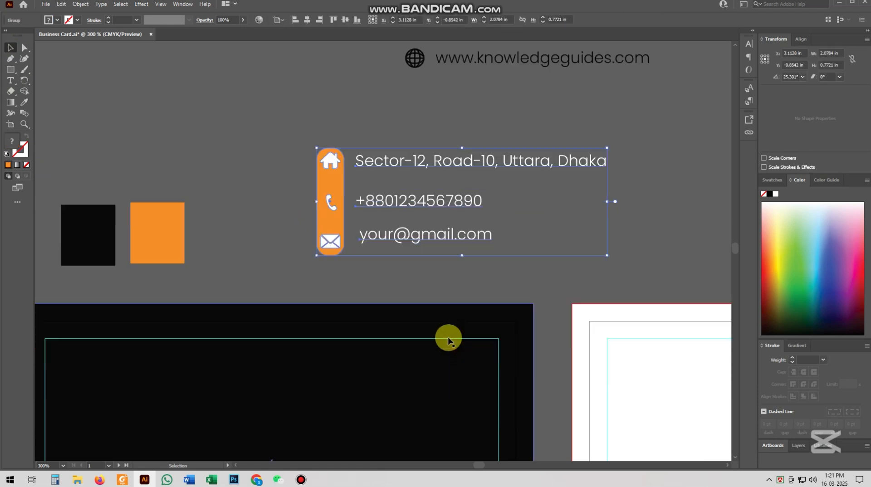
pyautogui.click(358, 271)
# - Move the contact details group onto the first card, against the left safe-area guide and just above the orange strip
pyautogui.scroll(-3, 358, 271)
pyautogui.scroll(-2, 375, 171)
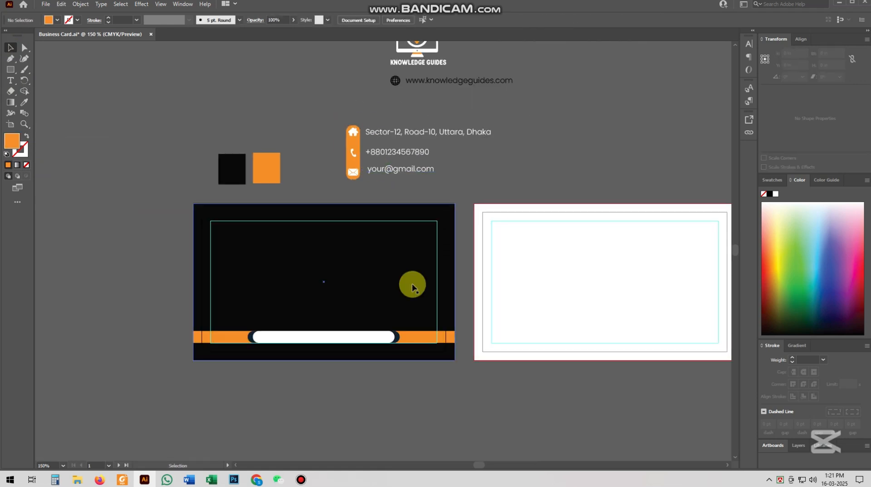
pyautogui.moveTo(388, 171); pyautogui.dragTo(220, 344)
pyautogui.scroll(4, 256, 311)
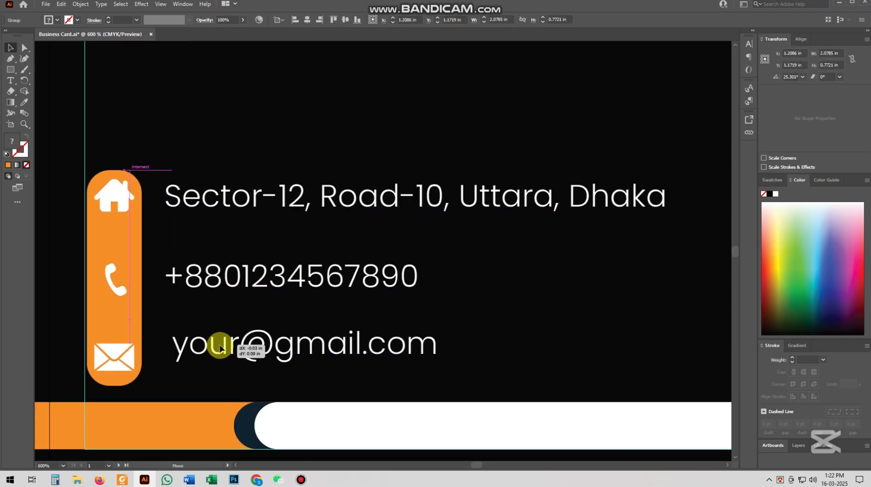
pyautogui.scroll(-3, 220, 345)
pyautogui.scroll(-1, 220, 348)
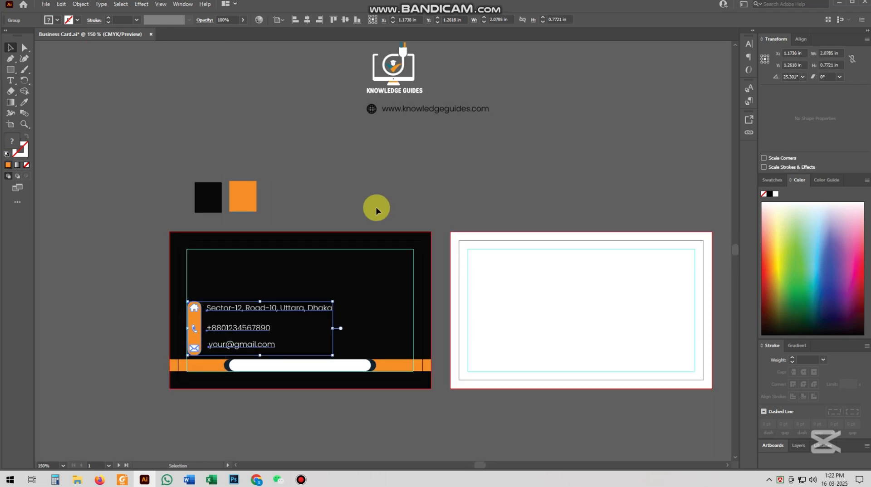
pyautogui.click(372, 192)
# - Ungroup the layered strip and recolour the navy rounded shape behind its white bar with the card's near-black
pyautogui.scroll(-2, 381, 236)
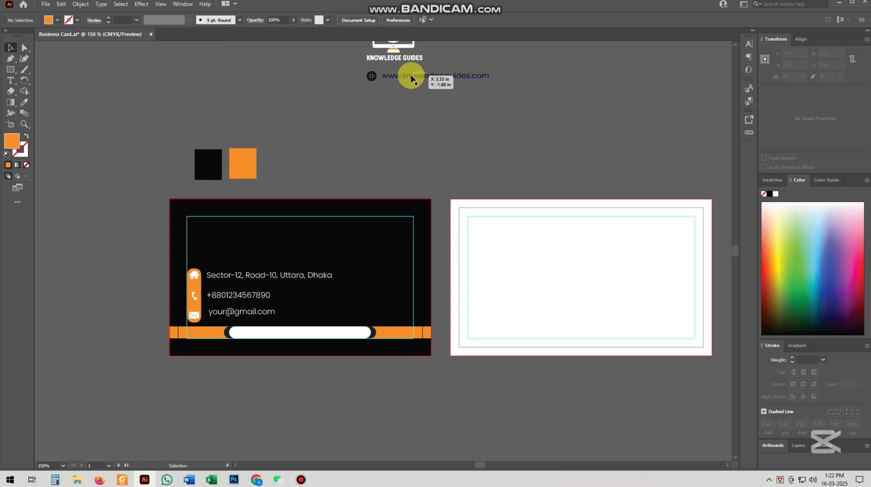
pyautogui.scroll(4, 250, 331)
pyautogui.scroll(-4, 203, 350)
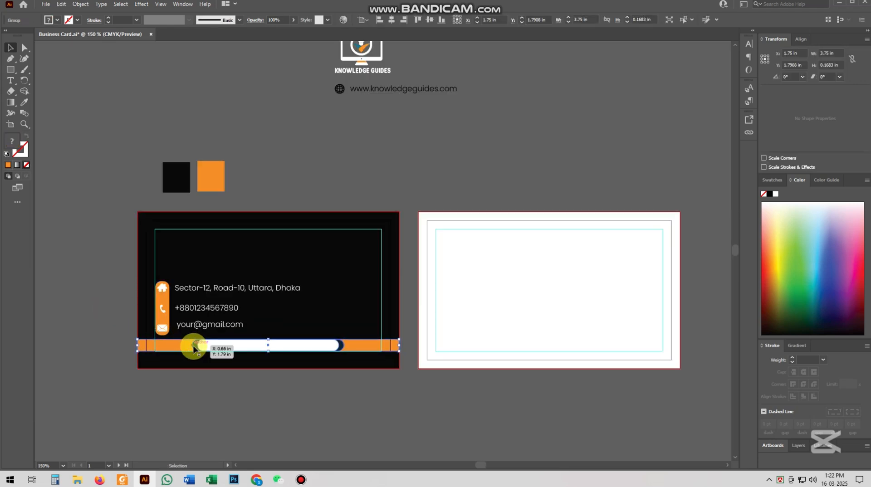
pyautogui.rightClick(194, 346)
pyautogui.click(221, 264)
pyautogui.scroll(1, 183, 356)
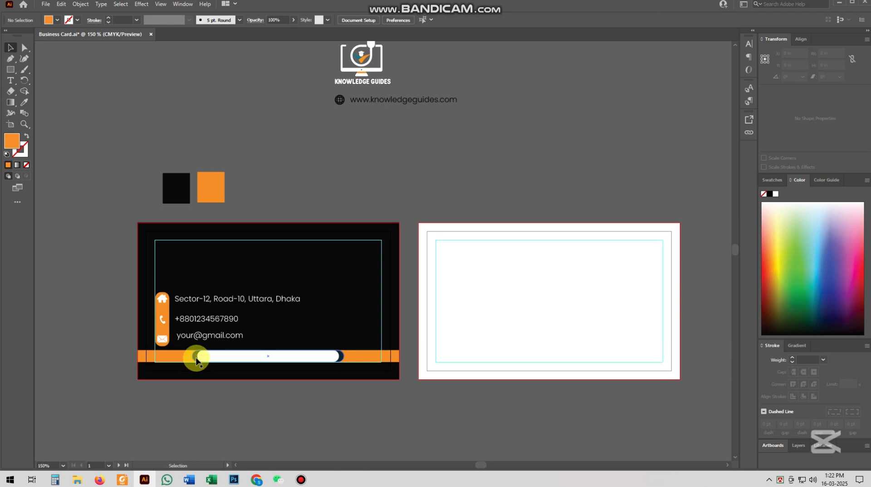
pyautogui.click(199, 357)
pyautogui.scroll(2, 196, 359)
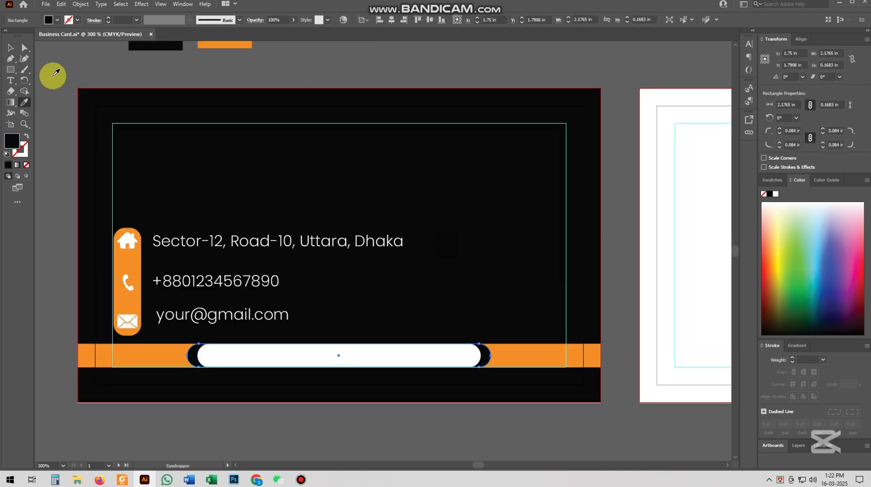
pyautogui.click(11, 48)
pyautogui.scroll(-3, 247, 343)
pyautogui.click(298, 395)
# - Move the QR code onto the first card, just above the orange strip near the right safe-area guide
pyautogui.scroll(2, 298, 394)
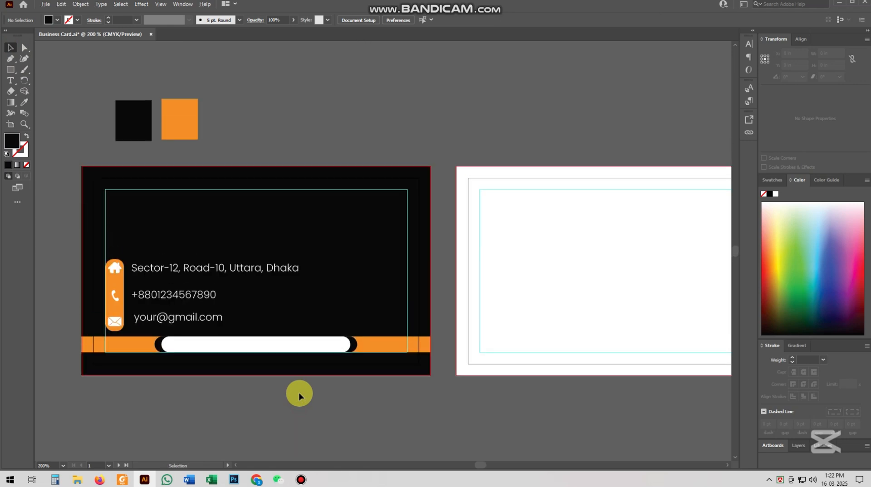
pyautogui.scroll(-1, 276, 374)
pyautogui.scroll(1, 286, 370)
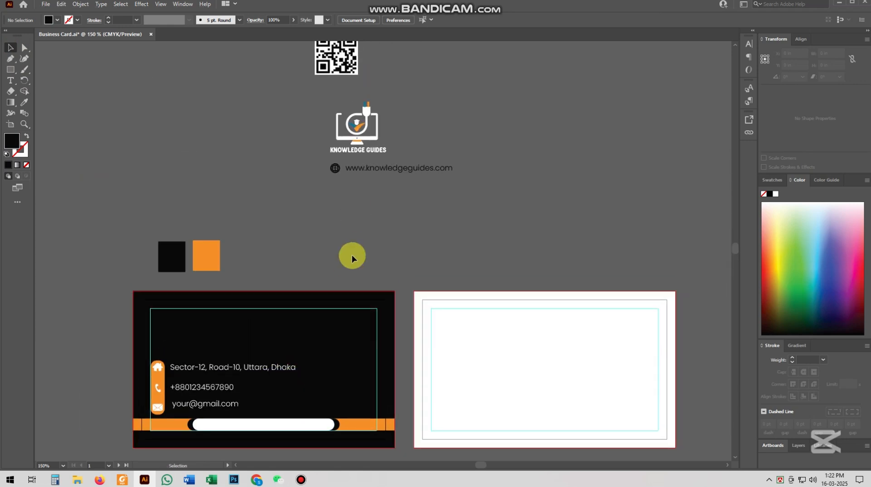
pyautogui.scroll(-1, 353, 205)
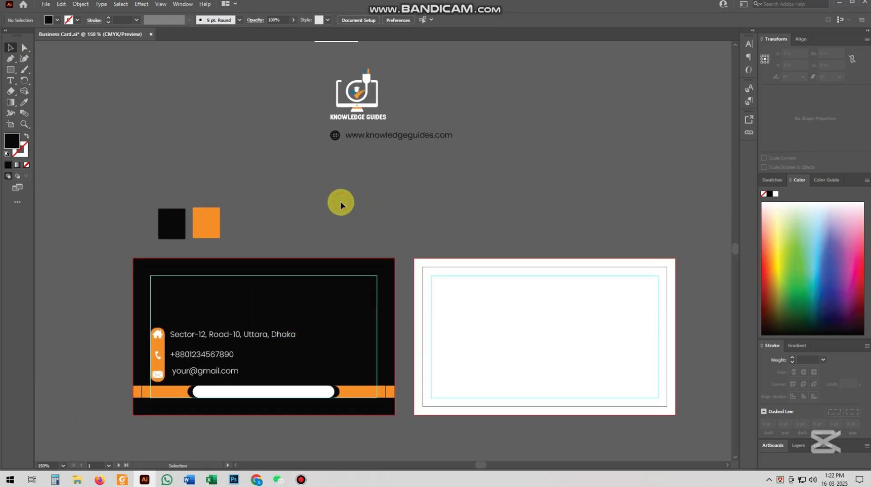
pyautogui.scroll(2, 341, 203)
pyautogui.moveTo(336, 74); pyautogui.dragTo(334, 397)
pyautogui.scroll(-4, 341, 374)
pyautogui.scroll(2, 327, 359)
pyautogui.scroll(2, 325, 318)
pyautogui.moveTo(322, 280); pyautogui.dragTo(346, 304)
pyautogui.click(350, 388)
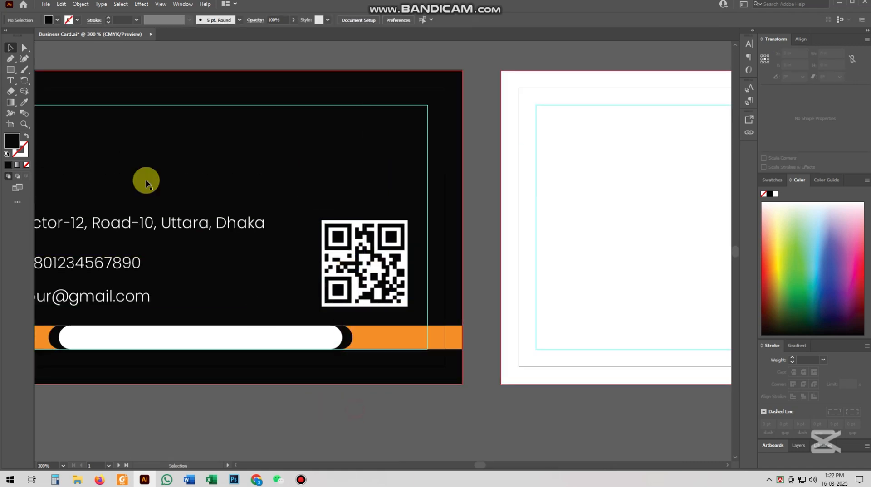
# - Draw a square frame about 0.72 in wide around the QR code and remove its fill
pyautogui.click(11, 69)
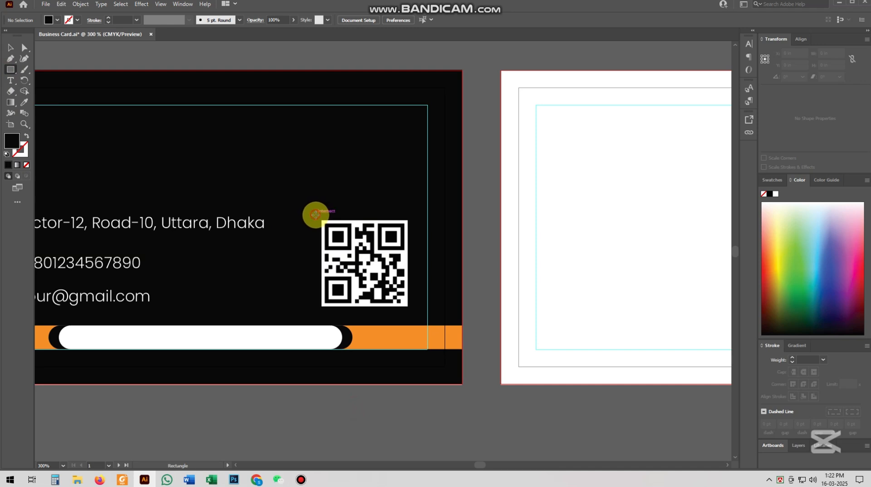
pyautogui.moveTo(316, 214); pyautogui.dragTo(417, 315)
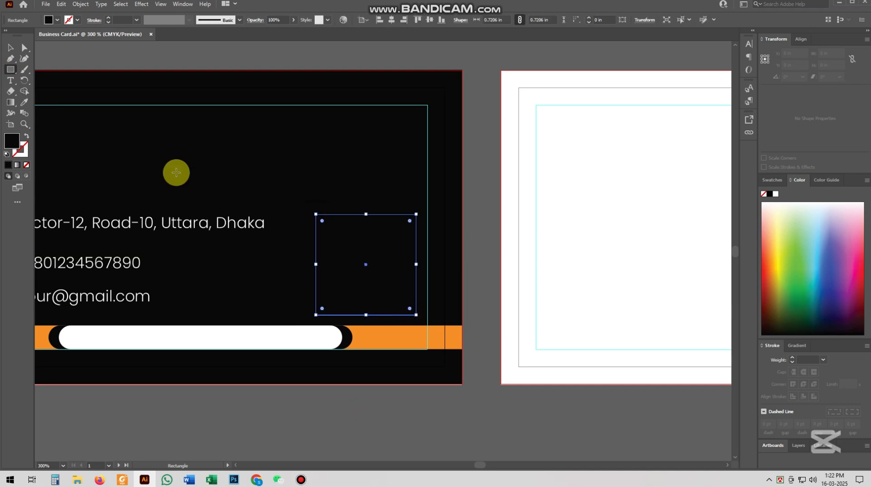
pyautogui.click(27, 165)
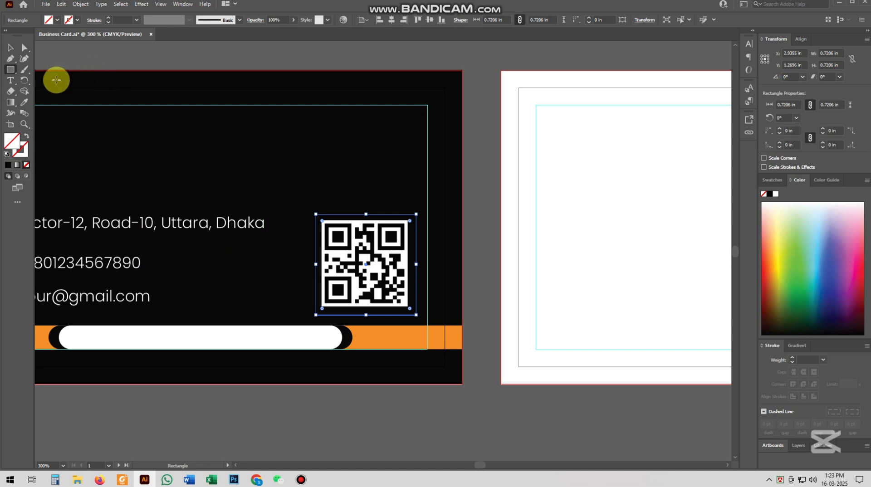
pyautogui.doubleClick(24, 154)
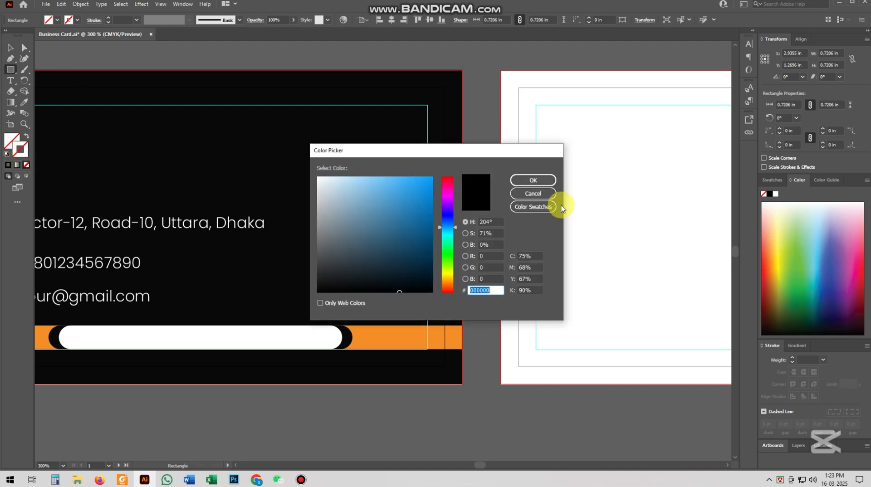
pyautogui.click(533, 194)
pyautogui.click(57, 20)
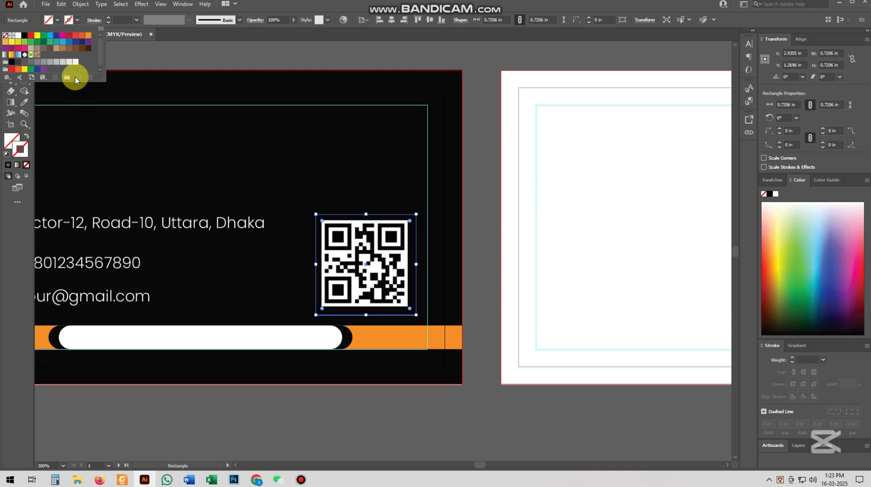
pyautogui.click(88, 36)
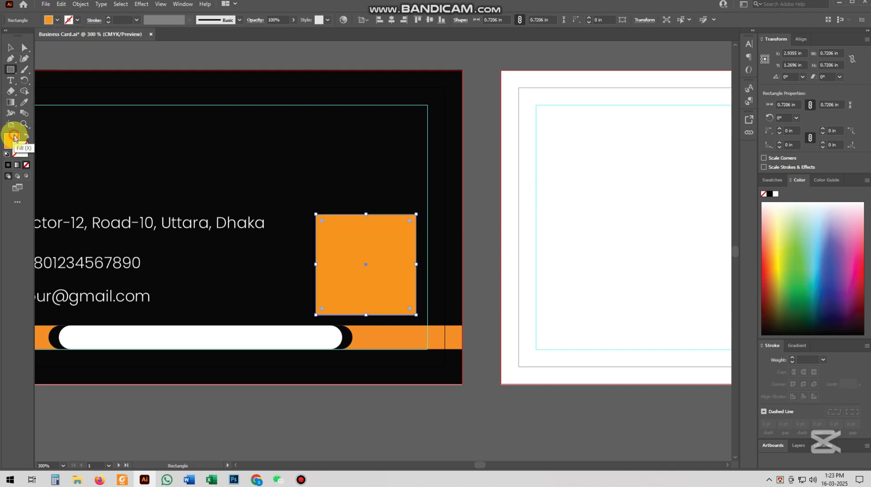
pyautogui.click(26, 165)
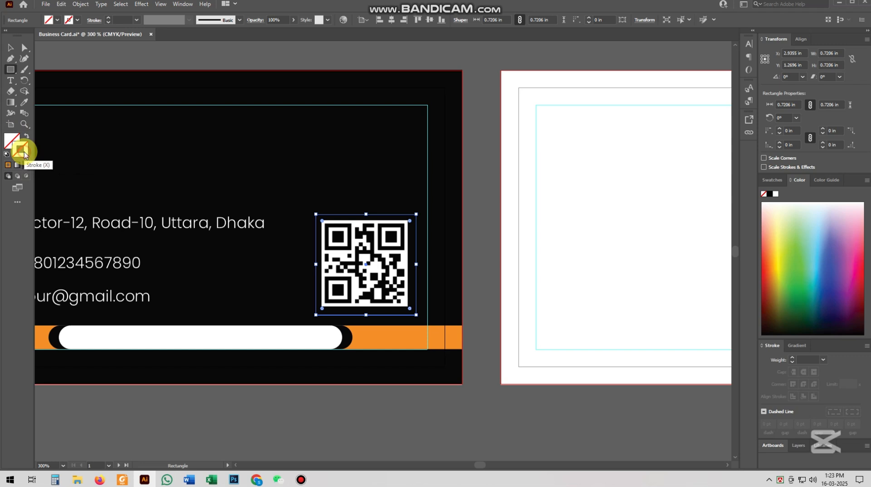
# - Give the square frame around the QR code a 1 pt orange stroke, leaving it without fill
pyautogui.doubleClick(24, 153)
pyautogui.click(533, 193)
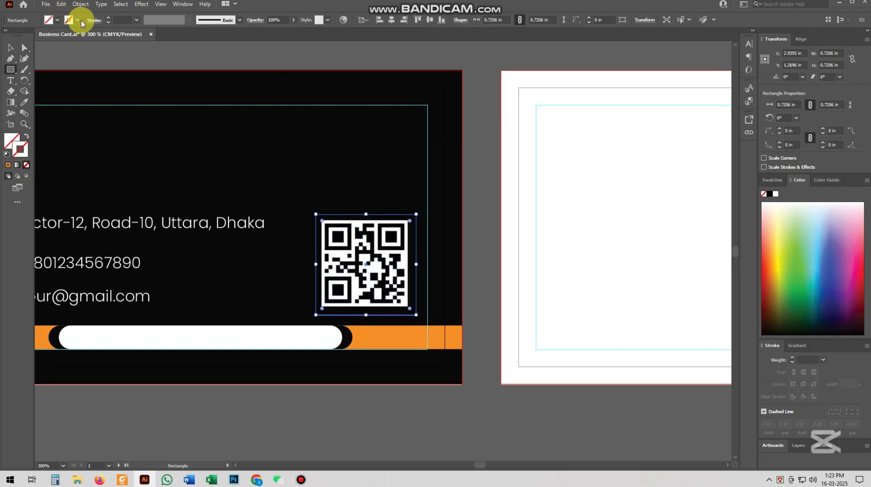
pyautogui.click(77, 20)
pyautogui.click(88, 36)
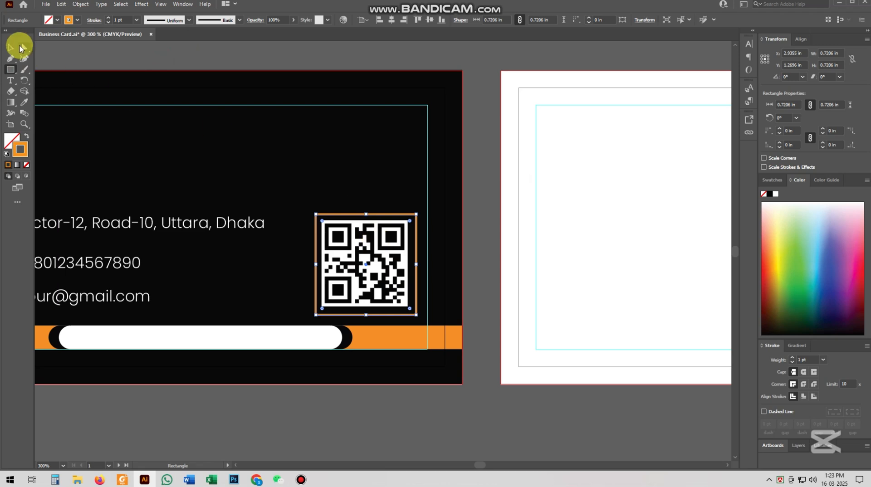
# - Select the QR code together with its orange frame and align their horizontal centres
pyautogui.click(20, 48)
pyautogui.scroll(2, 375, 237)
pyautogui.click(376, 220)
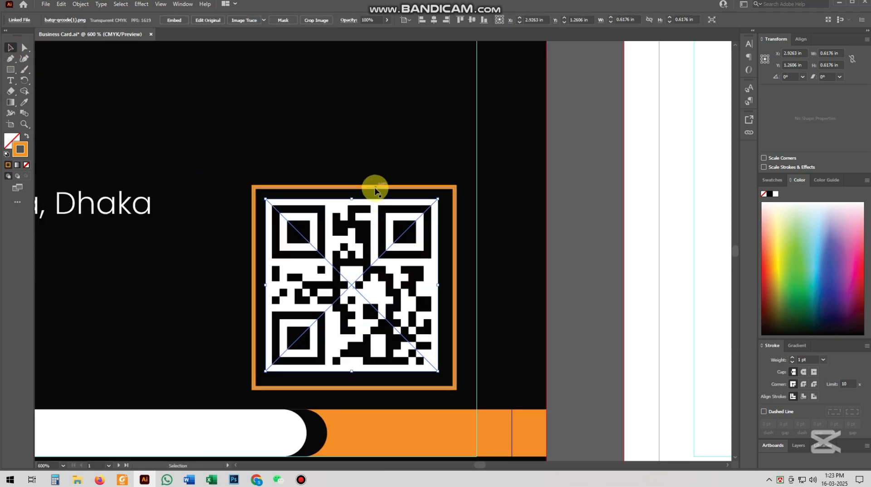
pyautogui.click(375, 189)
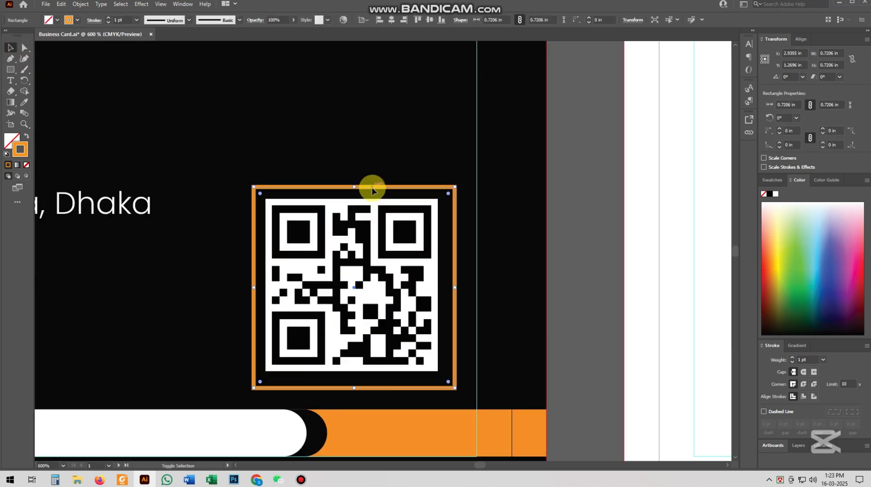
pyautogui.click(378, 222)
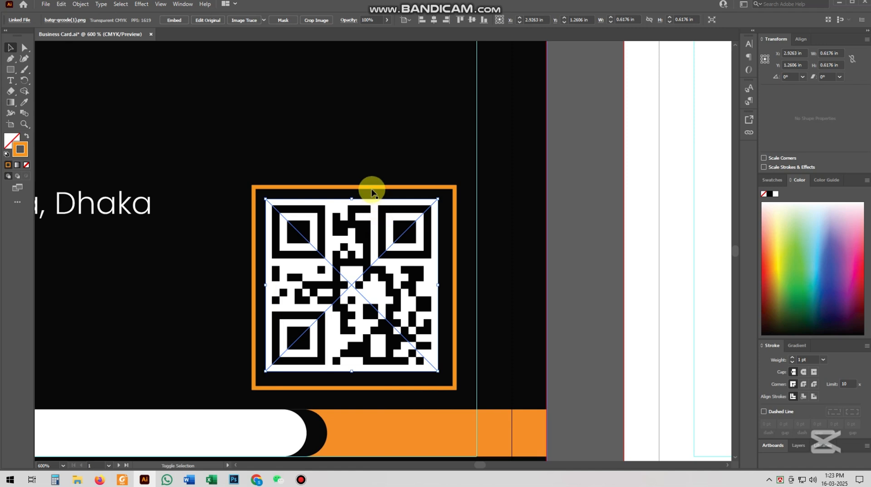
pyautogui.keyDown('shift'); pyautogui.click(371, 191); pyautogui.keyUp('shift')
pyautogui.click(371, 187)
pyautogui.keyDown('shift'); pyautogui.click(375, 204); pyautogui.keyUp('shift')
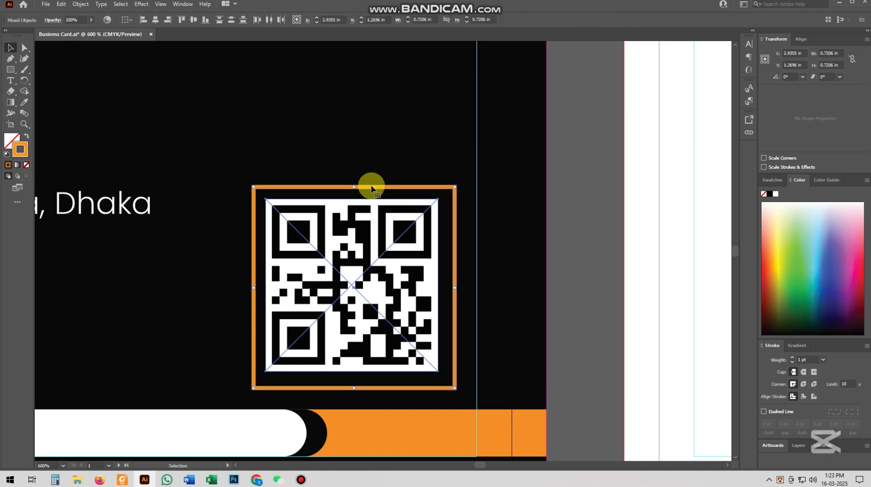
pyautogui.click(373, 186)
pyautogui.click(160, 19)
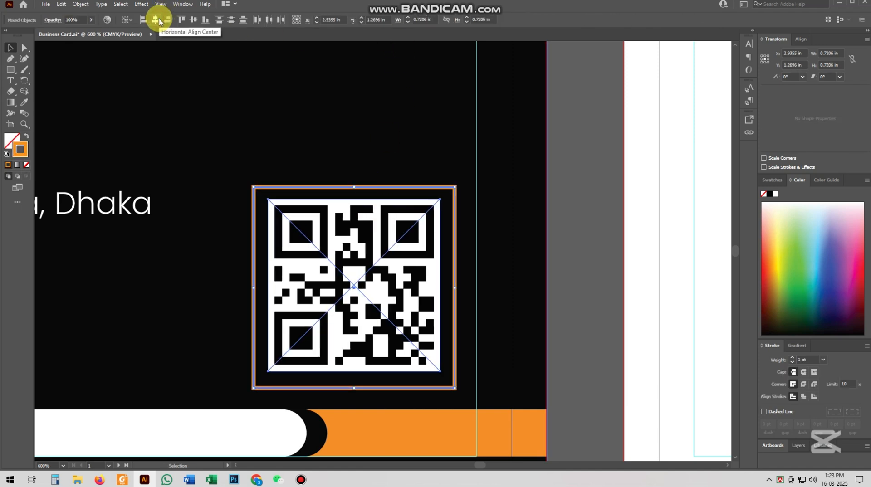
pyautogui.click(576, 249)
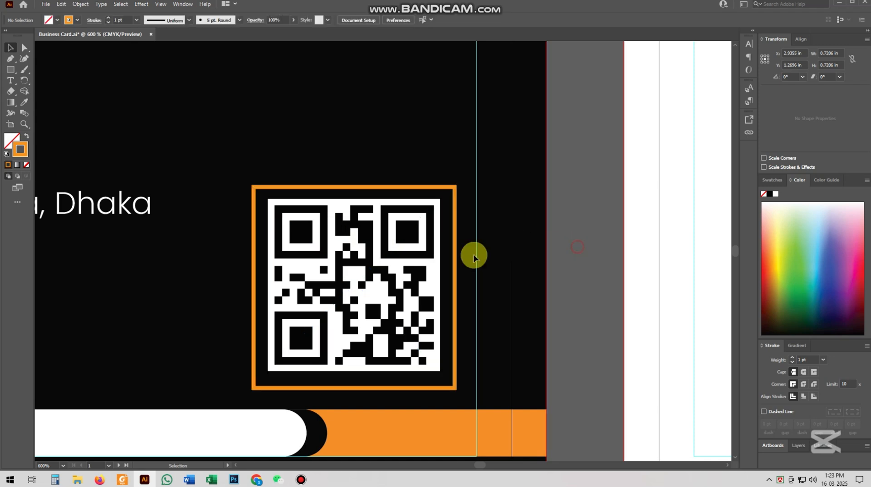
# - Shrink the orange frame evenly from its centre to about 0.67 in so it sits closer to the QR code
pyautogui.click(455, 259)
pyautogui.scroll(-3, 455, 258)
pyautogui.scroll(2, 456, 316)
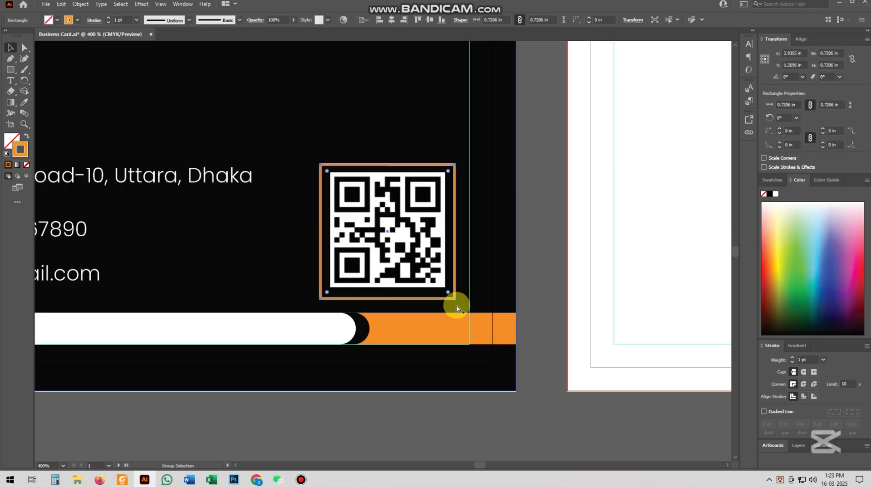
pyautogui.moveTo(453, 298); pyautogui.dragTo(449, 294)
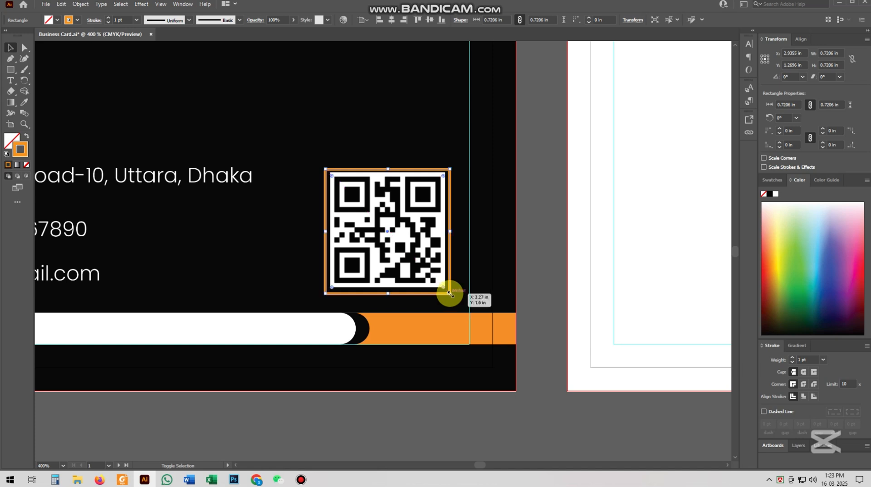
pyautogui.scroll(2, 451, 295)
pyautogui.click(547, 282)
pyautogui.scroll(-2, 414, 253)
pyautogui.scroll(-3, 457, 251)
pyautogui.click(423, 325)
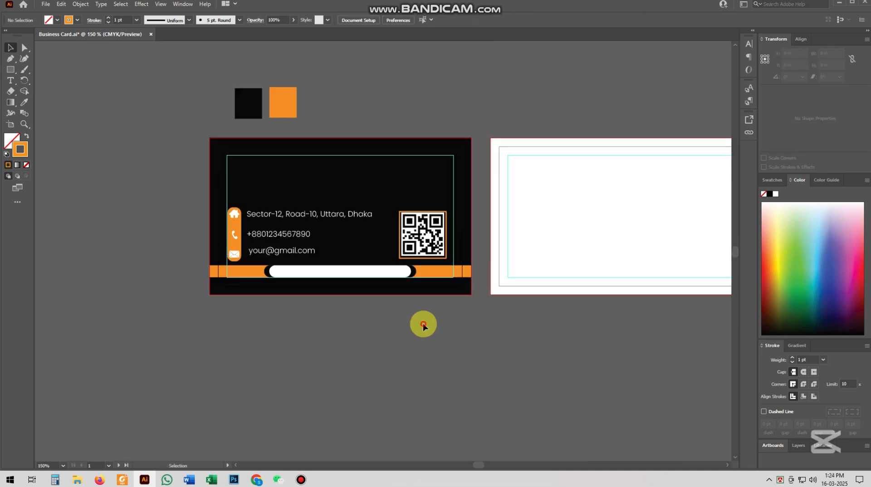
# - Select the QR code and its tighter frame together and align their centres again
pyautogui.scroll(5, 413, 220)
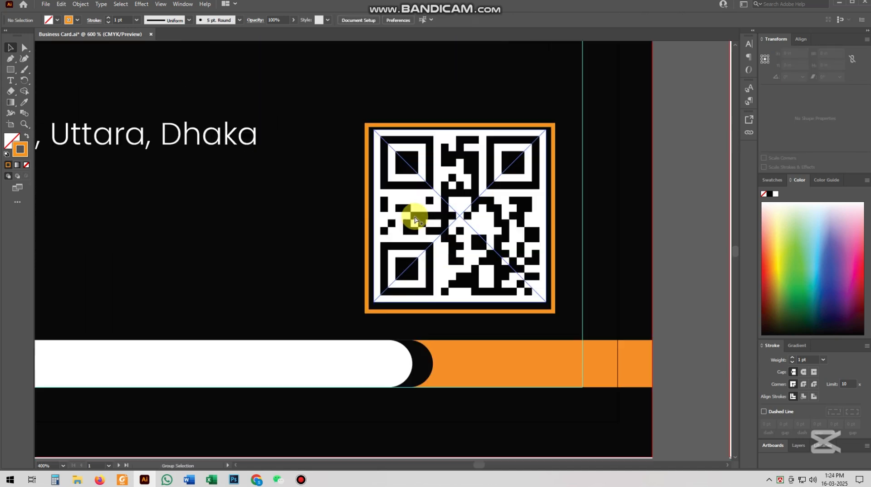
pyautogui.click(364, 182)
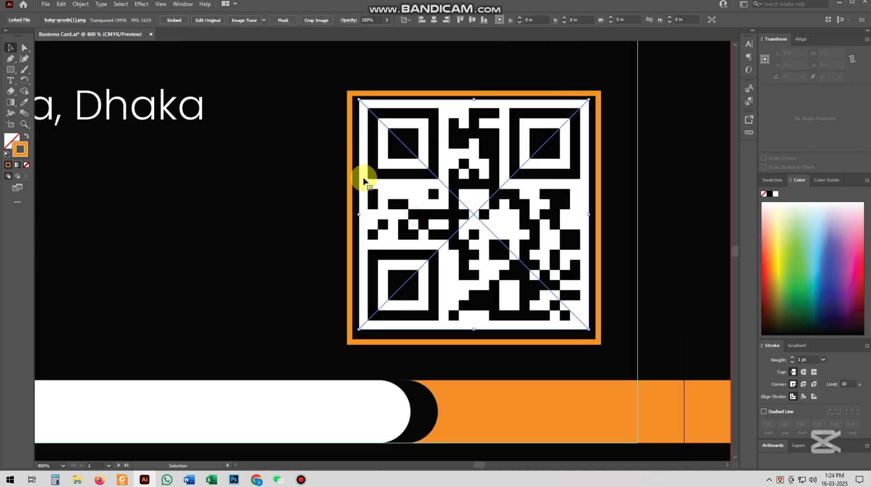
pyautogui.click(349, 177)
pyautogui.click(385, 181)
pyautogui.keyDown('shift'); pyautogui.click(350, 179); pyautogui.keyUp('shift')
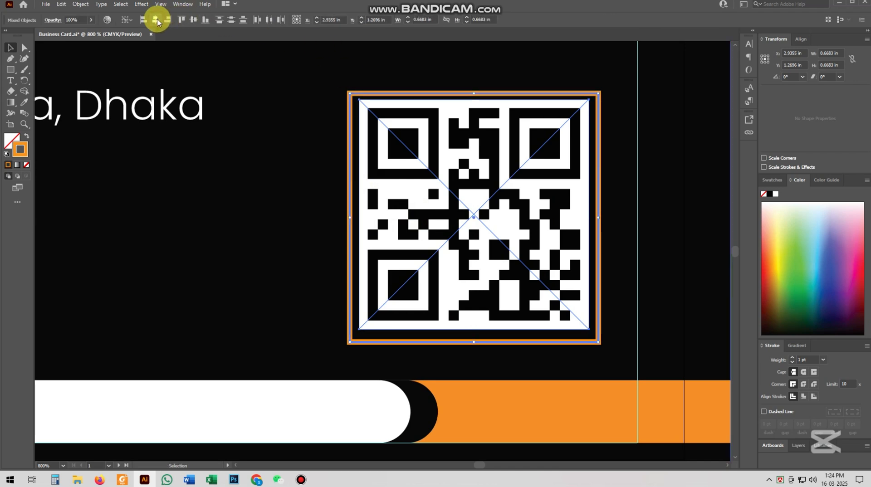
pyautogui.scroll(-6, 282, 194)
pyautogui.click(345, 294)
# - Draw a white rectangle about 0.21 × 0.9 in at the left safe-area guide, running down from the first card's top bleed edge
pyautogui.scroll(1, 290, 282)
pyautogui.scroll(1, 289, 282)
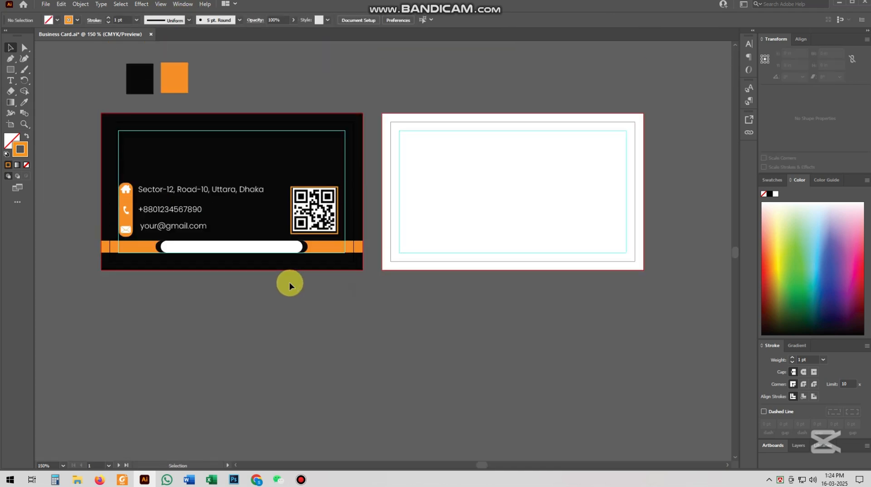
pyautogui.scroll(1, 290, 282)
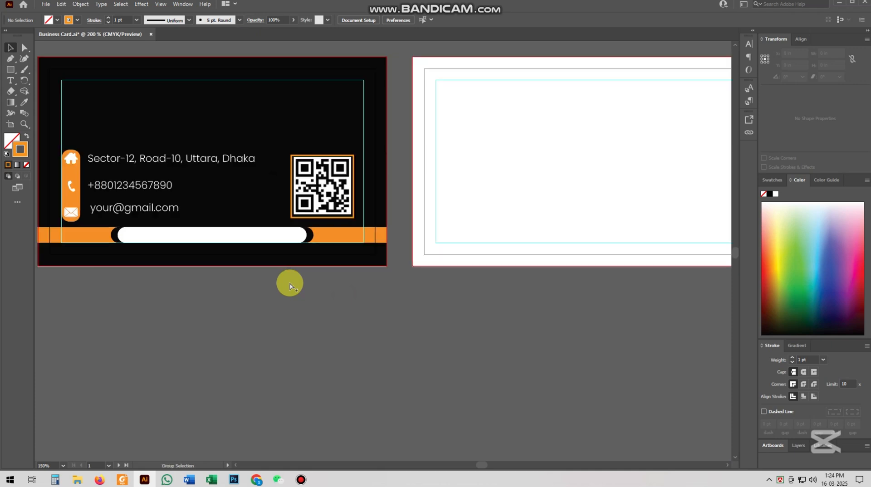
pyautogui.moveTo(187, 303); pyautogui.dragTo(247, 367)
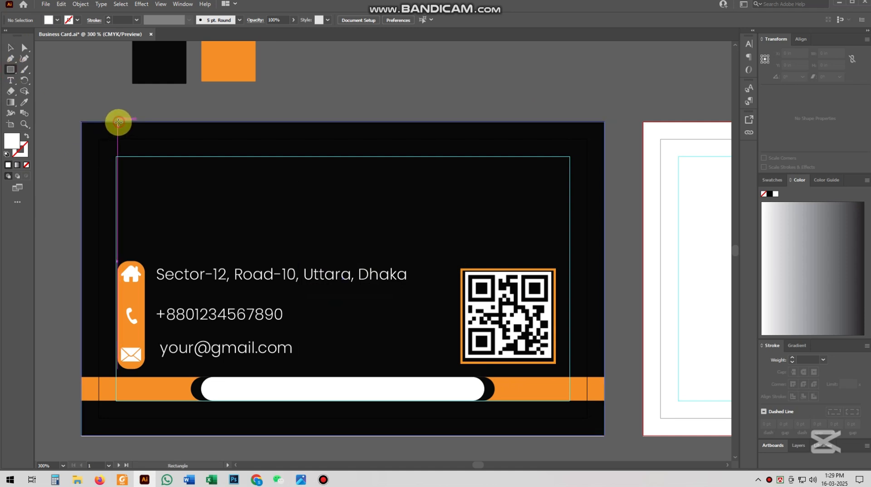
pyautogui.moveTo(118, 122); pyautogui.dragTo(137, 247)
pyautogui.scroll(4, 107, 165)
pyautogui.scroll(-4, 136, 245)
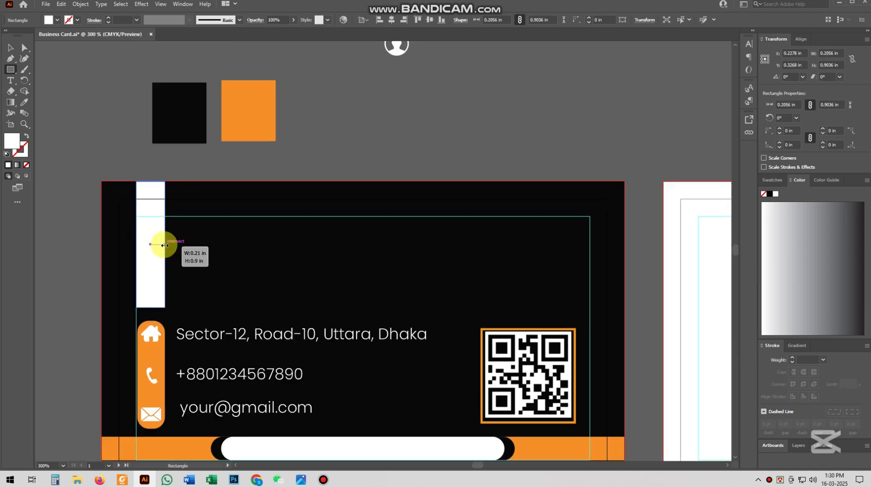
pyautogui.moveTo(167, 247); pyautogui.dragTo(159, 245)
pyautogui.scroll(2, 165, 247)
pyautogui.scroll(-3, 154, 247)
# - Recolour the vertical rectangle with the contact strip's orange and fully round its two lower corners to about 0.103 in
pyautogui.click(24, 103)
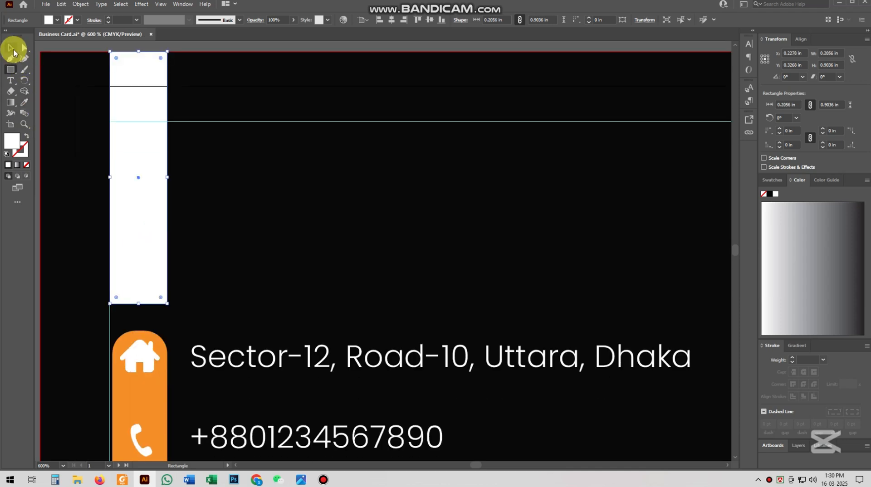
pyautogui.click(130, 392)
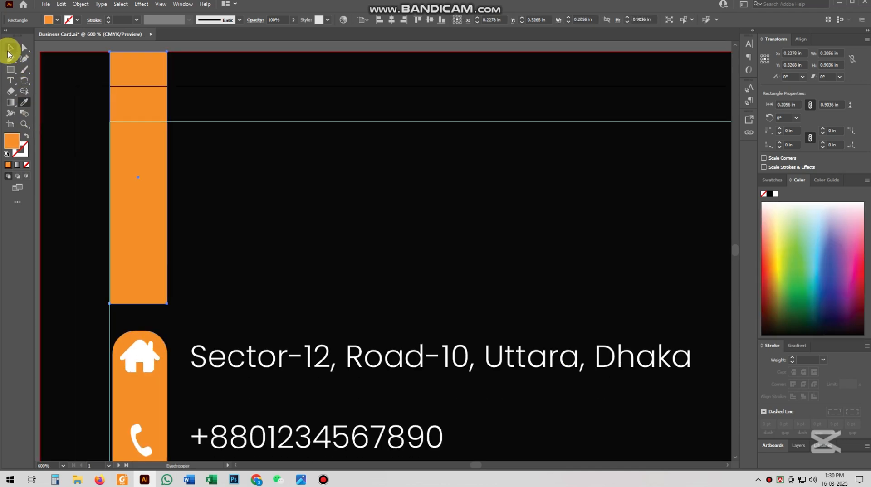
pyautogui.click(25, 49)
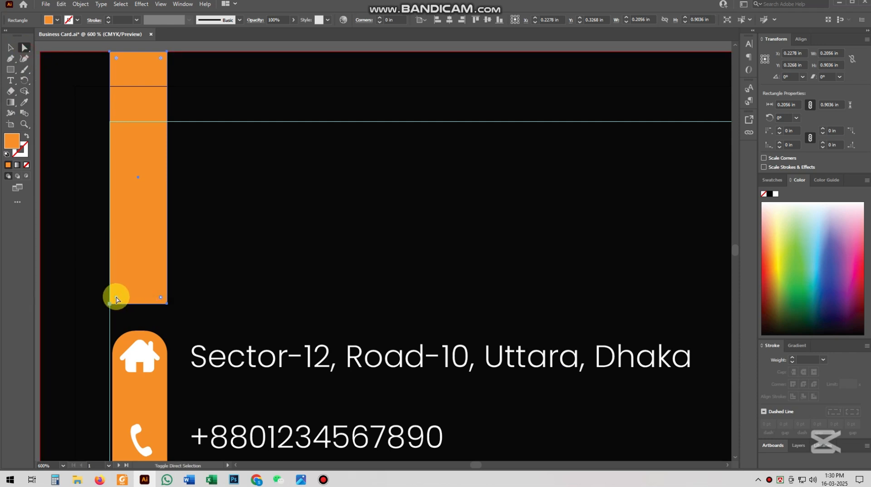
pyautogui.moveTo(117, 299); pyautogui.dragTo(122, 256)
pyautogui.scroll(4, 123, 255)
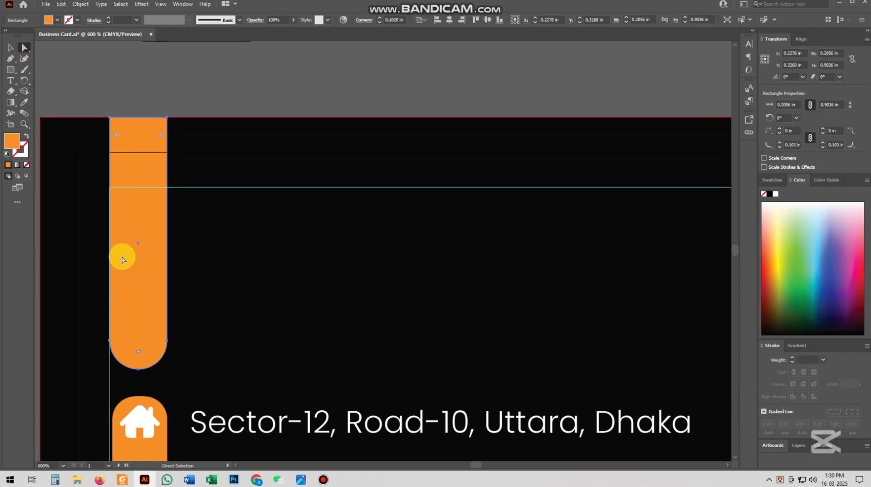
# - Shorten the orange vertical tab to about 0.78 in tall and place its straight end at the card's top edge
pyautogui.click(11, 48)
pyautogui.moveTo(137, 140); pyautogui.dragTo(132, 174)
pyautogui.moveTo(145, 253); pyautogui.dragTo(143, 220)
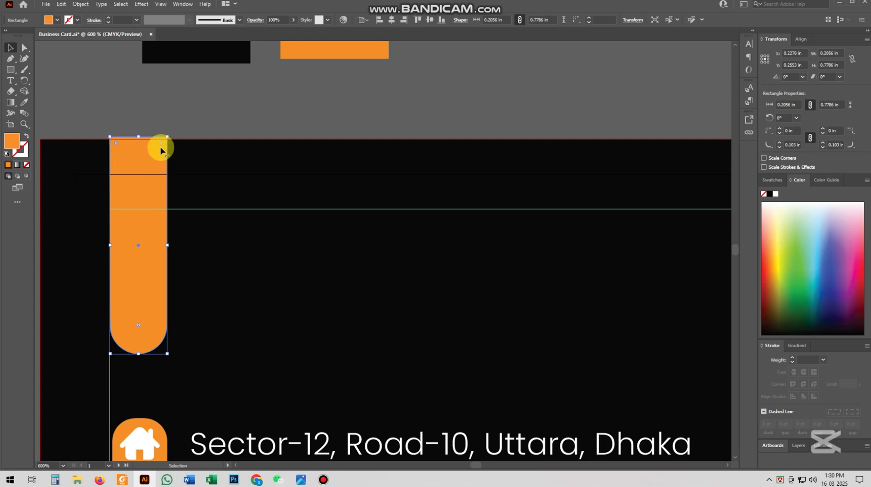
pyautogui.moveTo(142, 157); pyautogui.dragTo(143, 158)
pyautogui.click(157, 103)
# - Nudge the orange tab up and trim its top end flush with the bleed edge, making it about 0.75 in tall
pyautogui.scroll(-2, 149, 240)
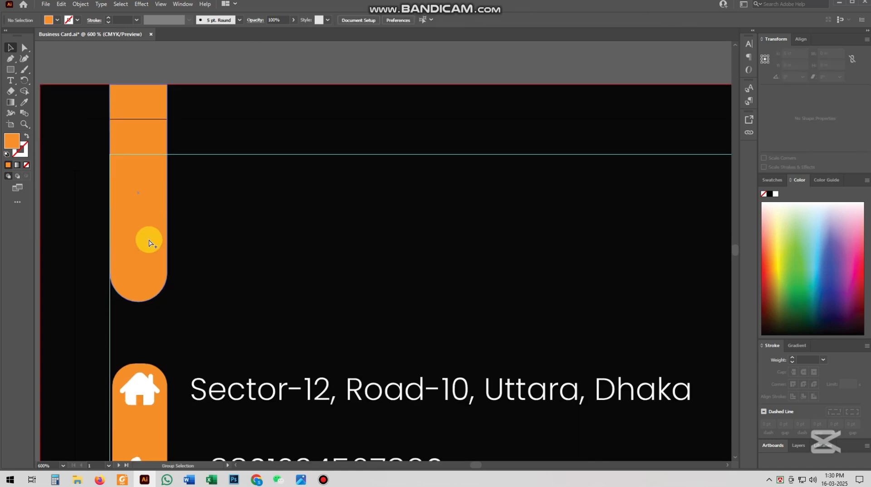
pyautogui.scroll(-2, 148, 239)
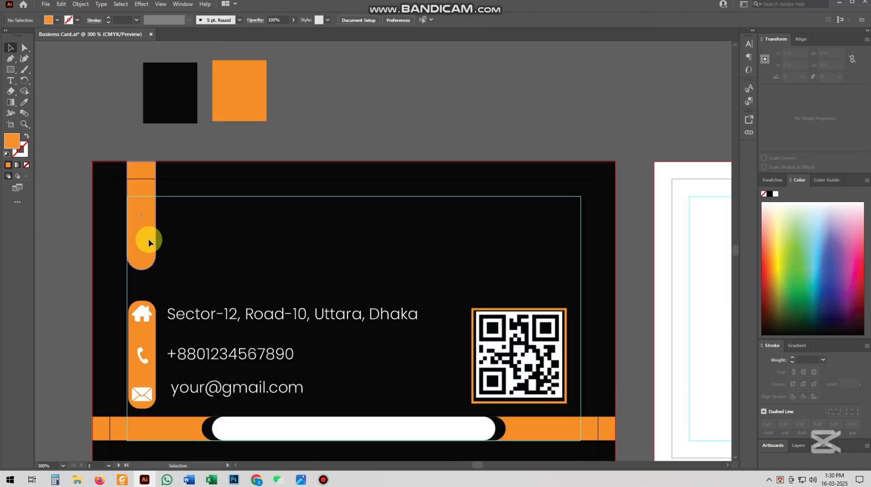
pyautogui.scroll(1, 148, 239)
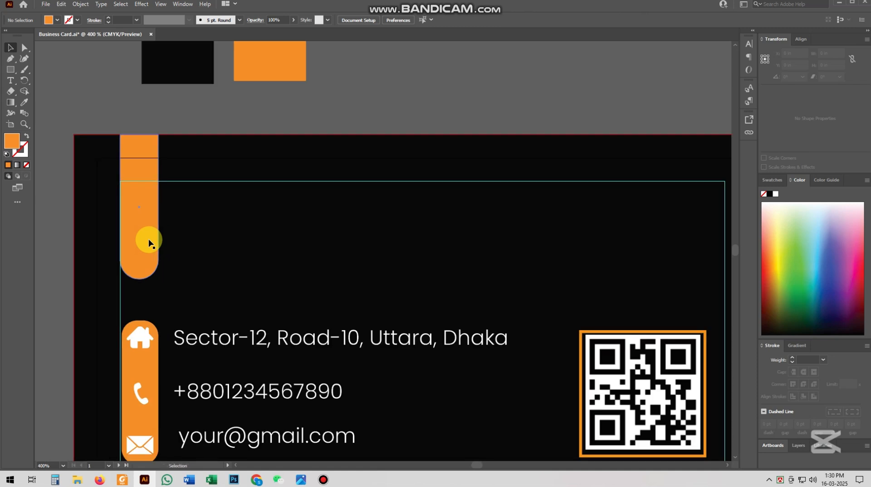
pyautogui.moveTo(147, 242); pyautogui.dragTo(145, 232)
pyautogui.scroll(2, 145, 230)
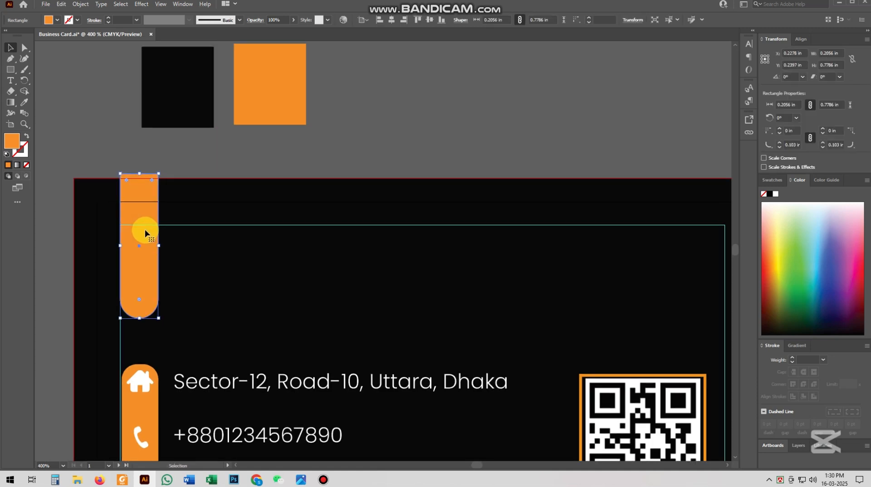
pyautogui.scroll(3, 138, 182)
pyautogui.moveTo(148, 166); pyautogui.dragTo(148, 172)
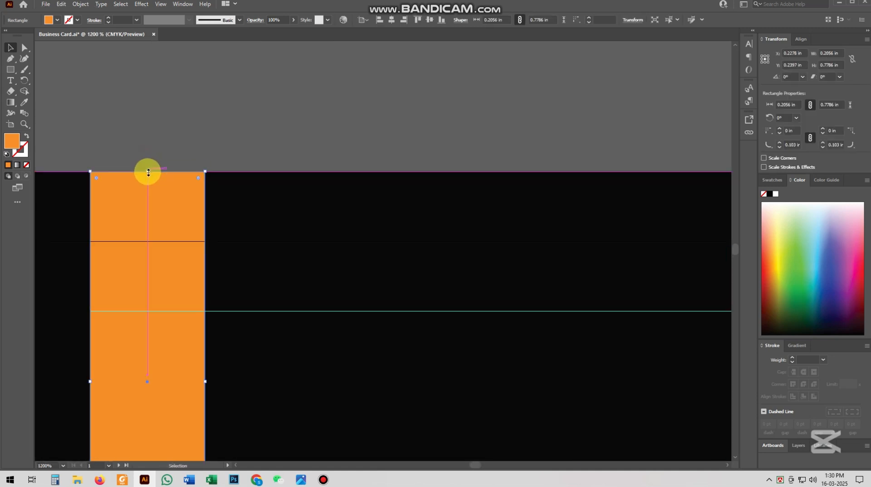
pyautogui.scroll(-3, 204, 144)
pyautogui.scroll(-1, 302, 236)
# - Move the white profile icon onto the lower part of the orange tab and bring it to the front
pyautogui.moveTo(380, 134); pyautogui.dragTo(323, 183)
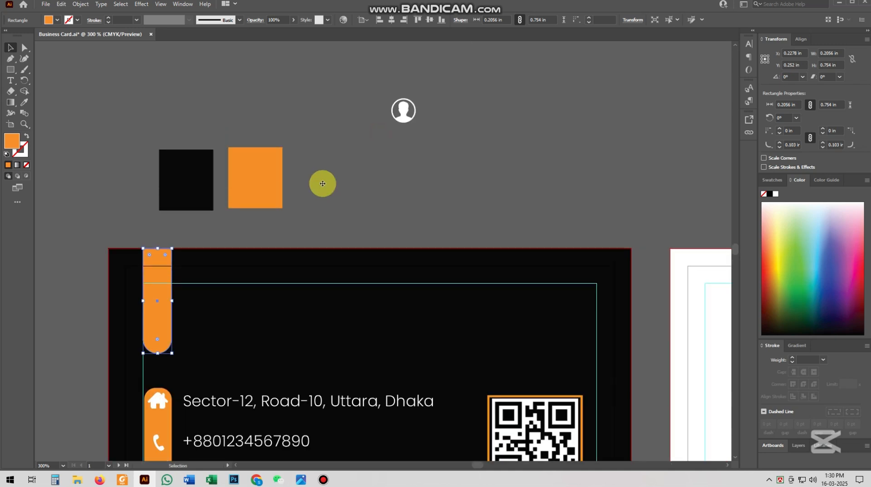
pyautogui.moveTo(405, 114); pyautogui.dragTo(156, 345)
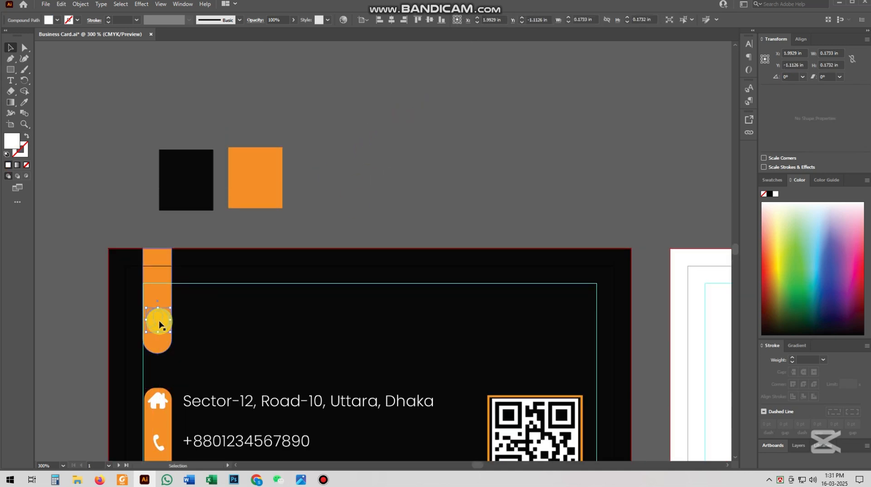
pyautogui.rightClick(159, 324)
pyautogui.moveTo(190, 274)
pyautogui.click(287, 274)
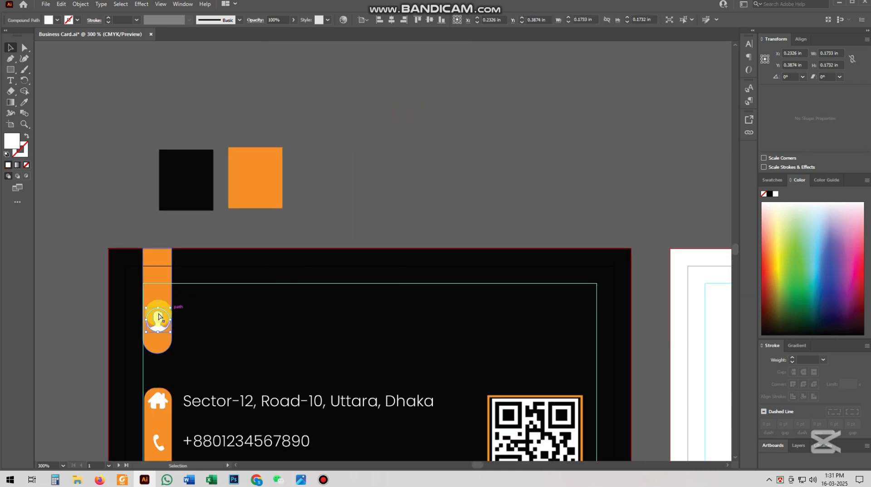
# - Centre the white profile icon horizontally on the orange tab, using the tab as the alignment reference
pyautogui.scroll(4, 158, 318)
pyautogui.moveTo(154, 335); pyautogui.dragTo(150, 323)
pyautogui.click(173, 224)
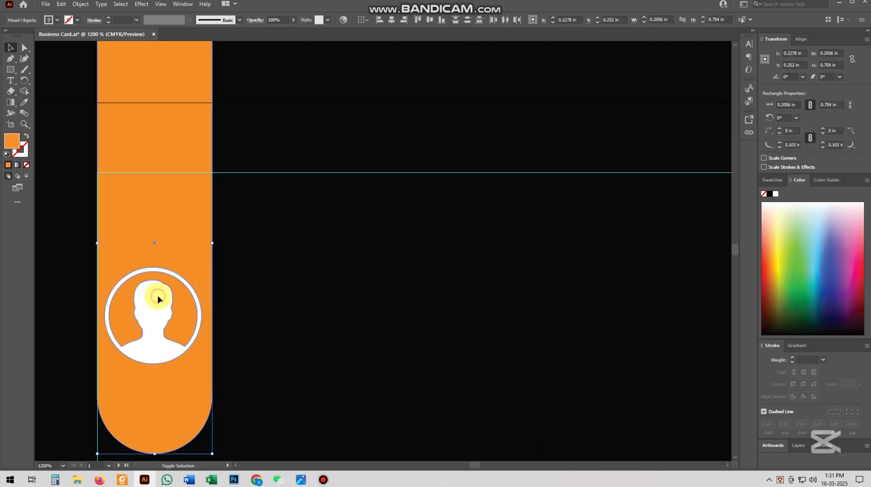
pyautogui.keyDown('shift'); pyautogui.click(205, 236); pyautogui.keyUp('shift')
pyautogui.click(391, 20)
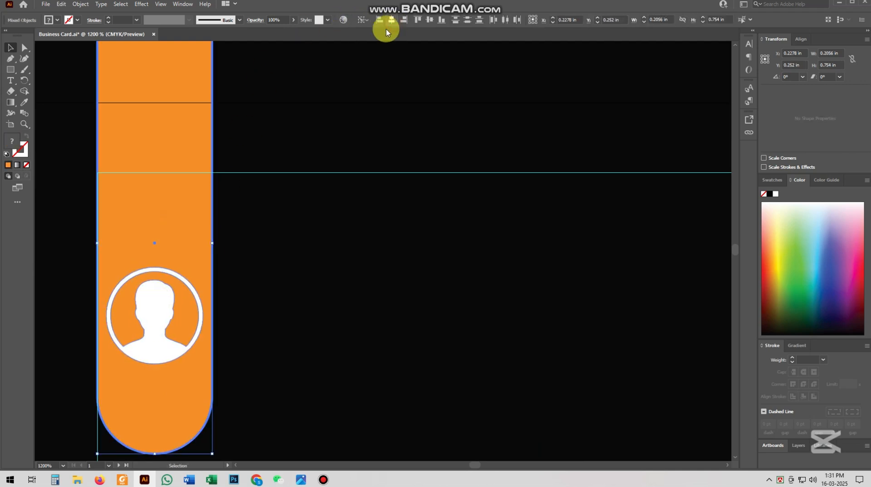
pyautogui.scroll(-2, 205, 298)
pyautogui.click(279, 115)
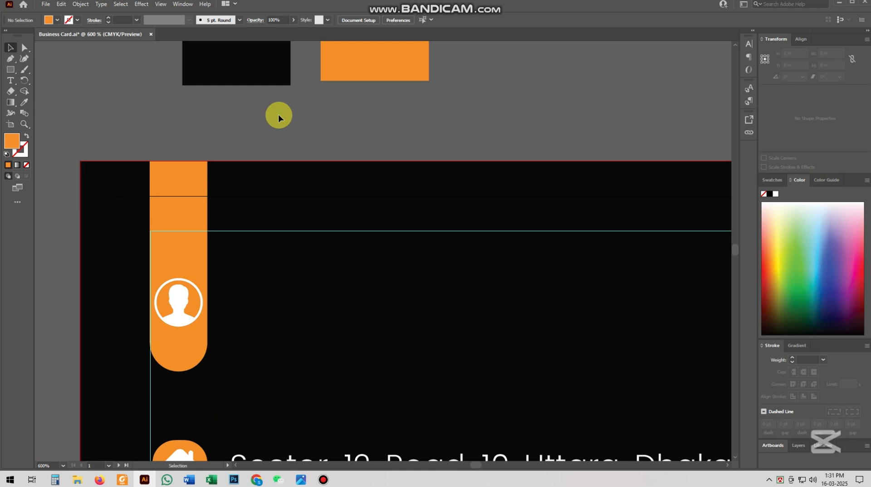
pyautogui.scroll(-1, 278, 114)
pyautogui.scroll(-1, 259, 190)
pyautogui.scroll(-3, 239, 231)
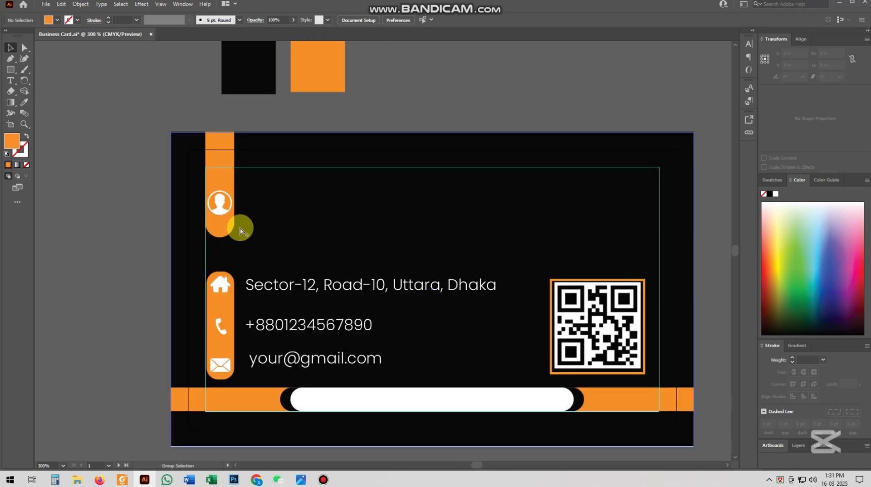
pyautogui.scroll(2, 278, 229)
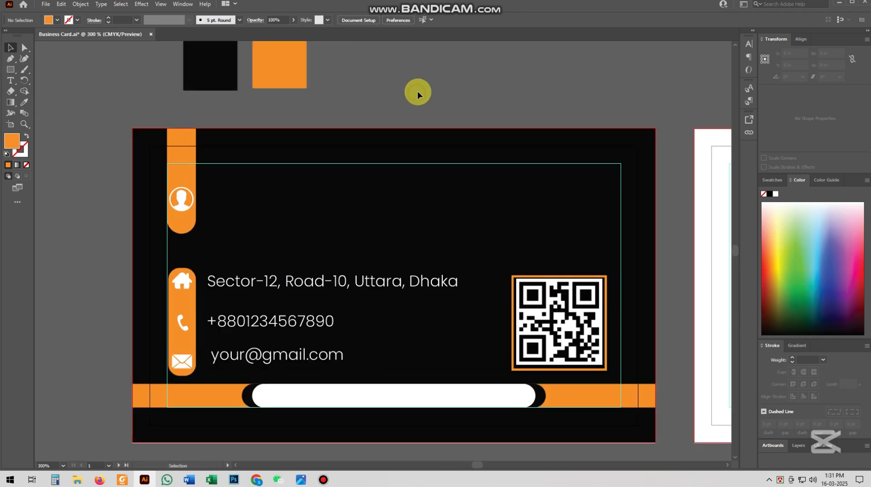
pyautogui.scroll(-3, 379, 126)
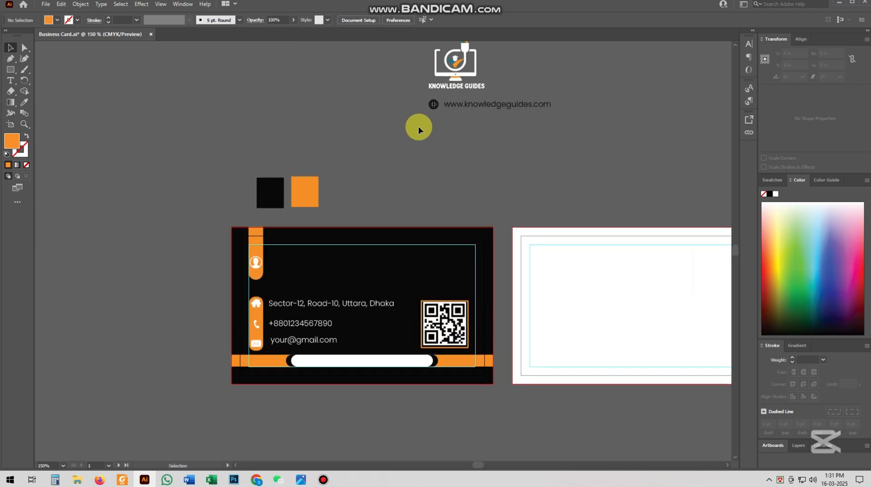
pyautogui.moveTo(433, 104); pyautogui.dragTo(368, 385)
pyautogui.scroll(2, 368, 401)
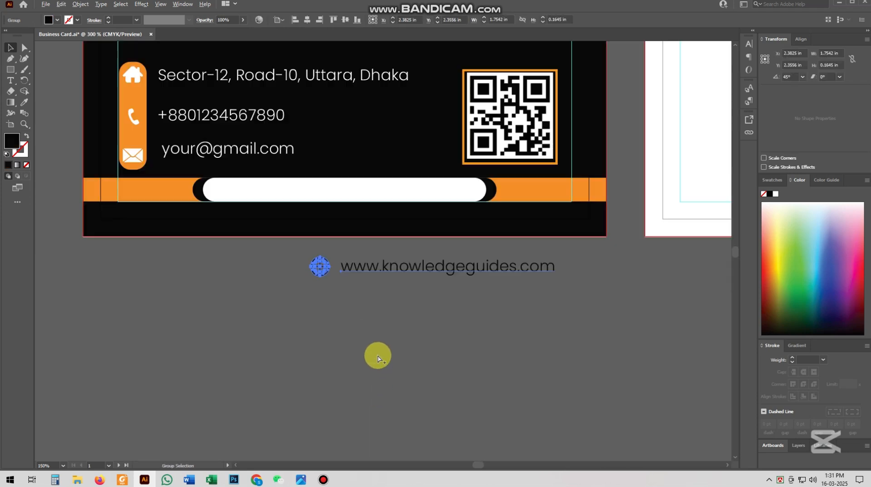
pyautogui.moveTo(409, 266); pyautogui.dragTo(328, 192)
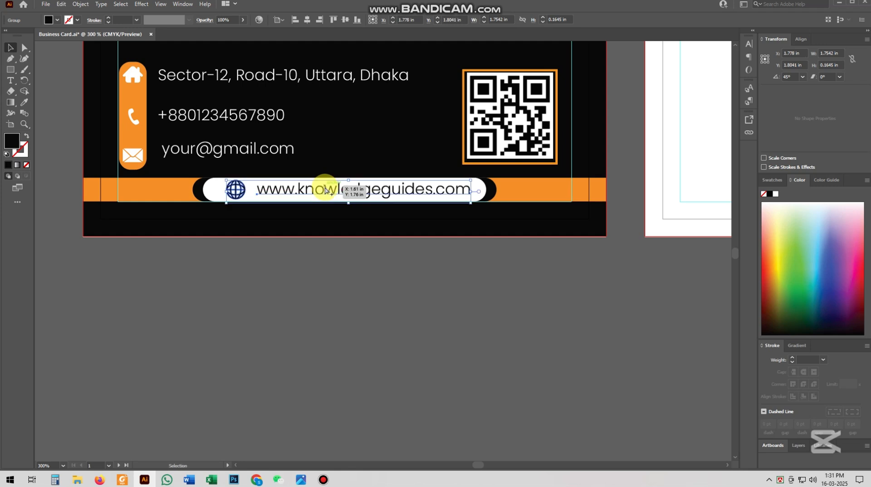
# - Centre the website group horizontally within the white rounded bar, keeping the bar as the reference object
pyautogui.scroll(2, 328, 191)
pyautogui.click(213, 192)
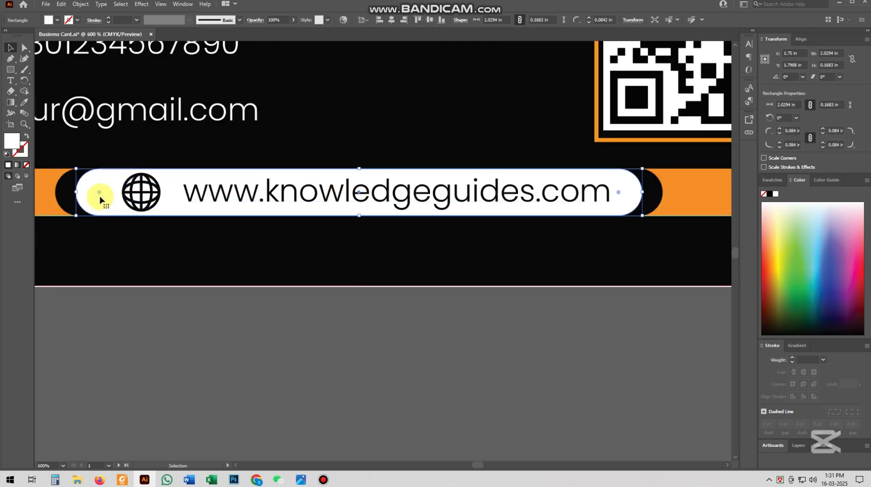
pyautogui.keyDown('shift'); pyautogui.click(190, 191); pyautogui.keyUp('shift')
pyautogui.click(82, 190)
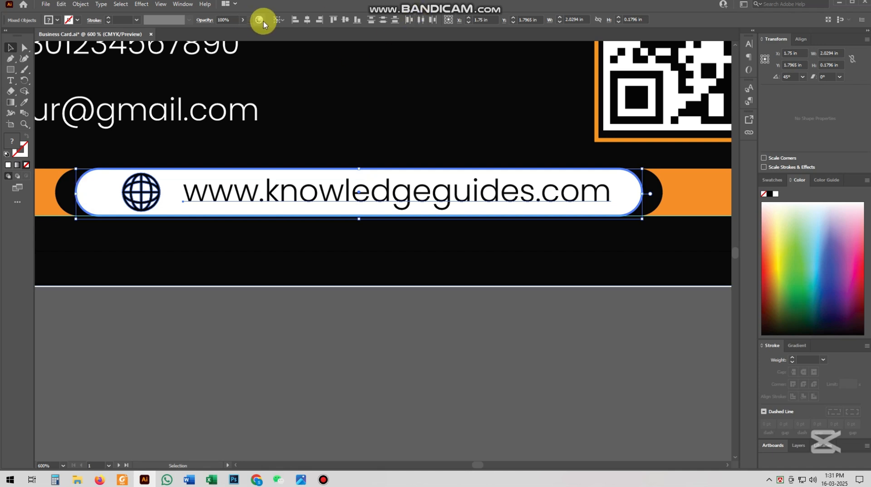
pyautogui.click(305, 20)
pyautogui.click(348, 336)
pyautogui.scroll(-2, 349, 336)
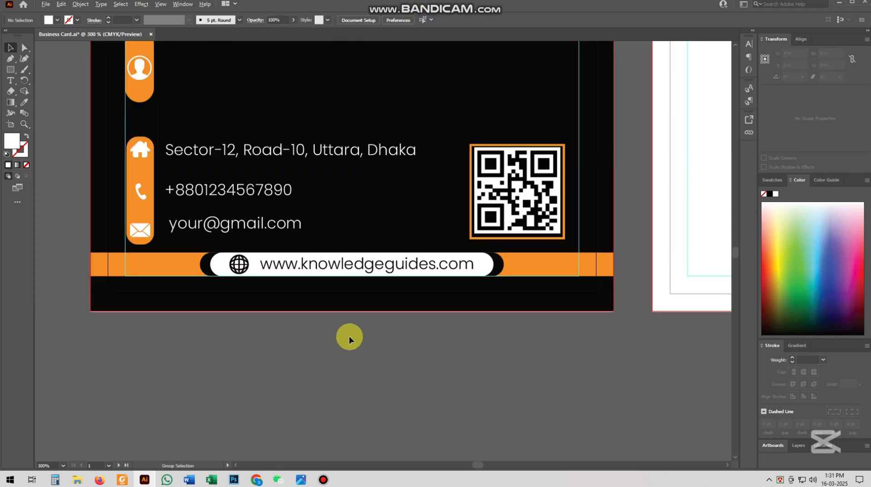
# - Move the text block with the name and job title from above the artboards onto the upper part of the front card
pyautogui.scroll(-2, 350, 336)
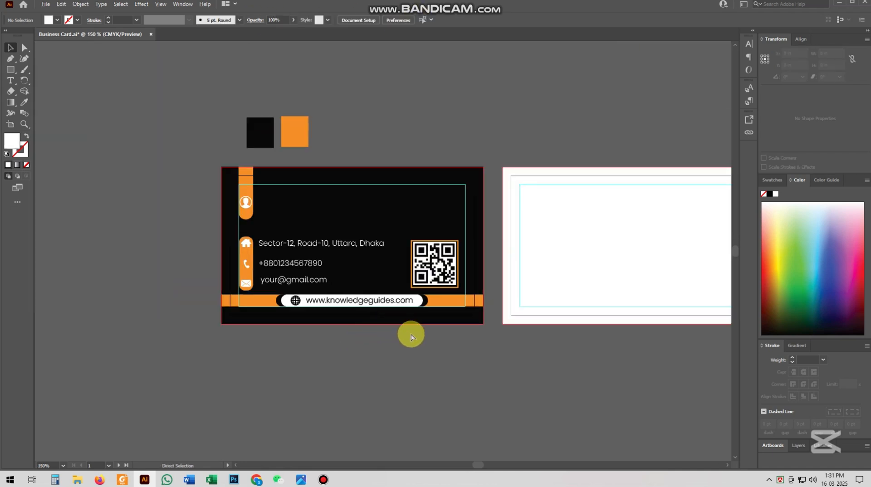
pyautogui.scroll(2, 411, 336)
pyautogui.scroll(2, 408, 337)
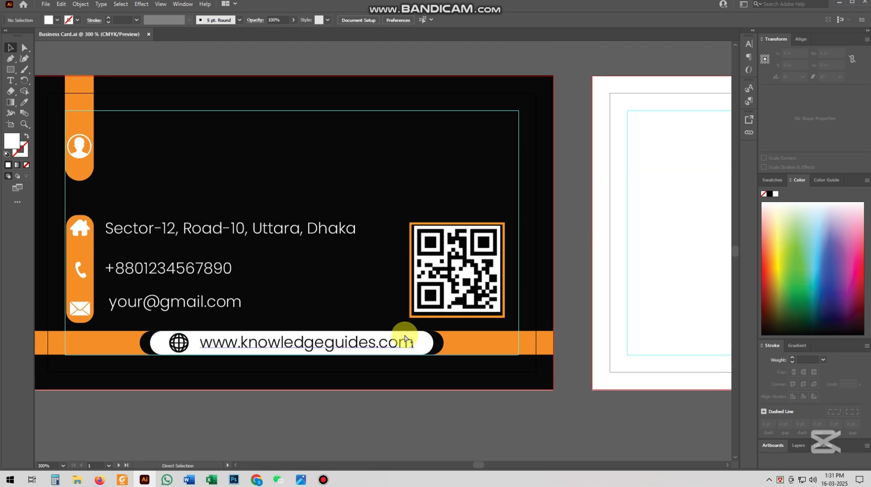
pyautogui.scroll(-1, 406, 338)
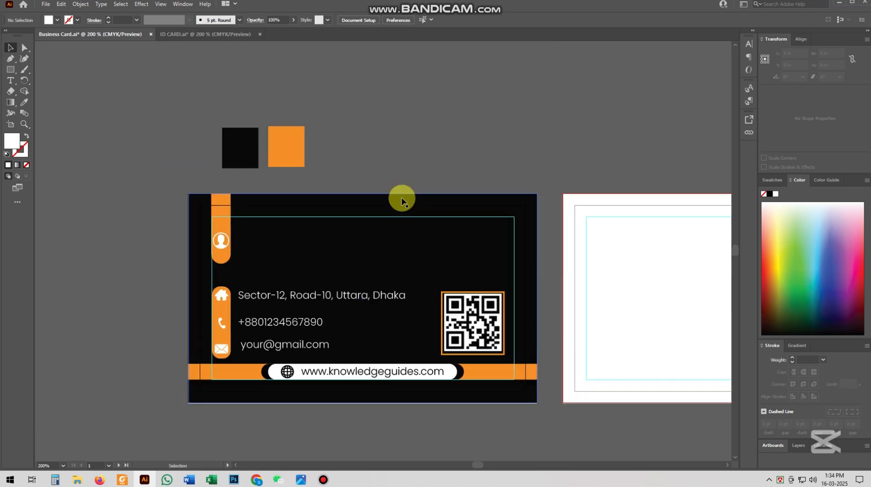
pyautogui.scroll(5, 547, 161)
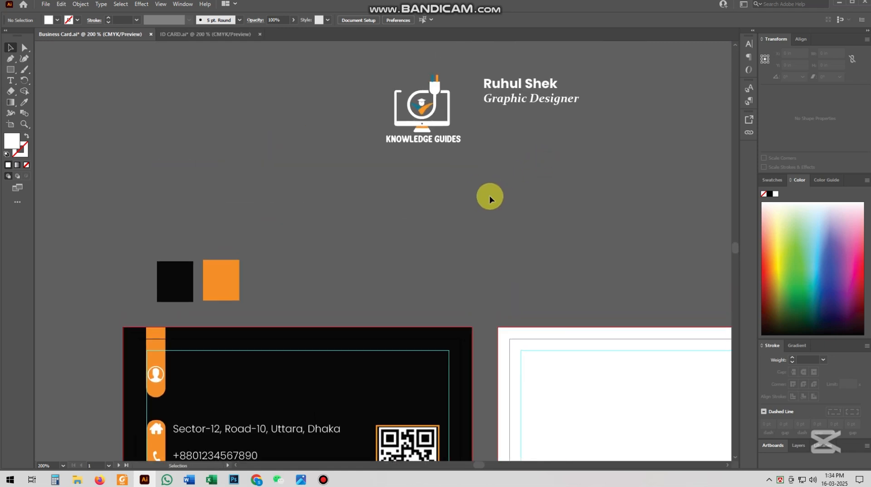
pyautogui.moveTo(501, 132); pyautogui.dragTo(292, 347)
pyautogui.scroll(-4, 306, 335)
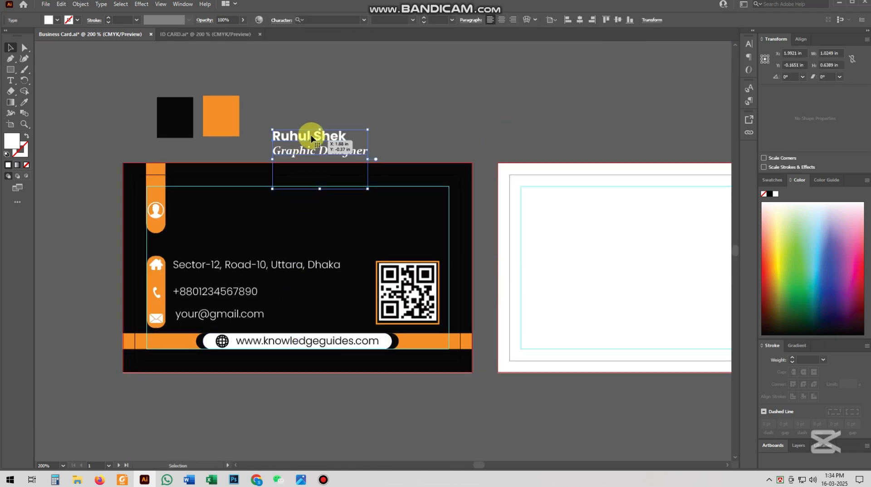
pyautogui.moveTo(311, 138); pyautogui.dragTo(255, 178)
# - Position the name and job title text beside the profile icon, with its start lined up with the address line
pyautogui.scroll(3, 256, 178)
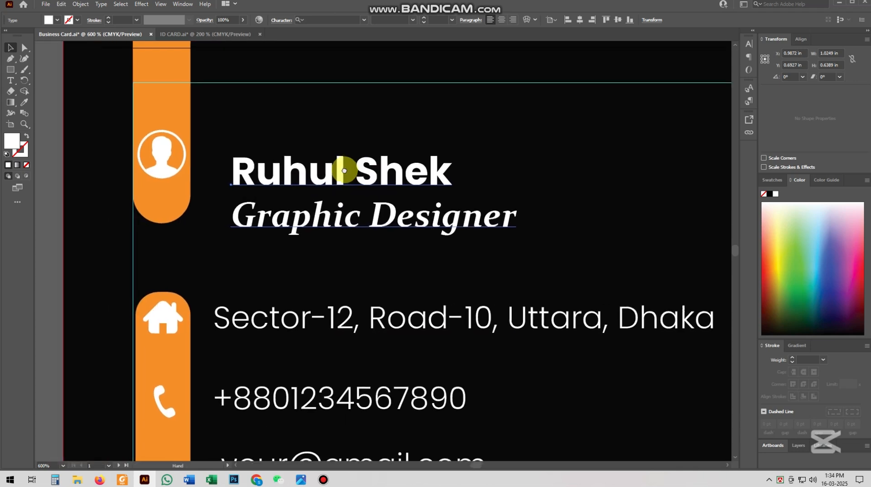
pyautogui.moveTo(344, 171); pyautogui.dragTo(398, 213)
pyautogui.moveTo(350, 200); pyautogui.dragTo(336, 174)
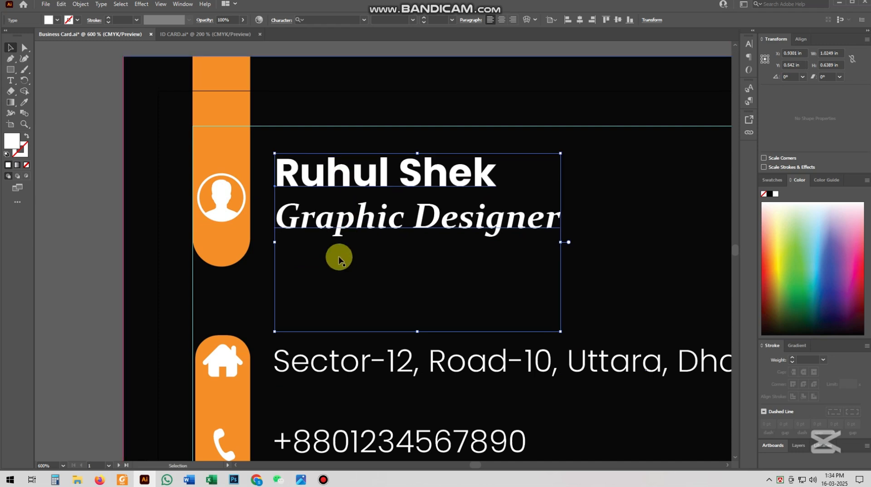
pyautogui.scroll(-2, 340, 272)
pyautogui.scroll(-2, 385, 290)
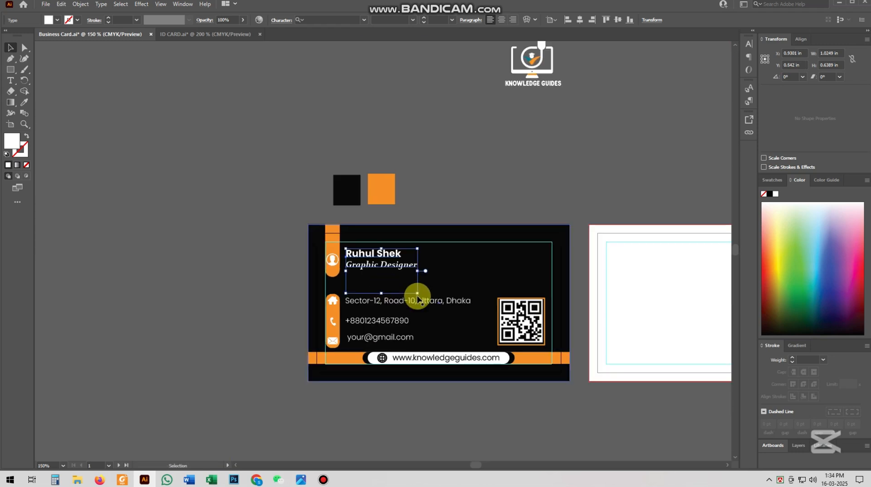
pyautogui.moveTo(569, 283); pyautogui.dragTo(380, 272)
pyautogui.click(259, 146)
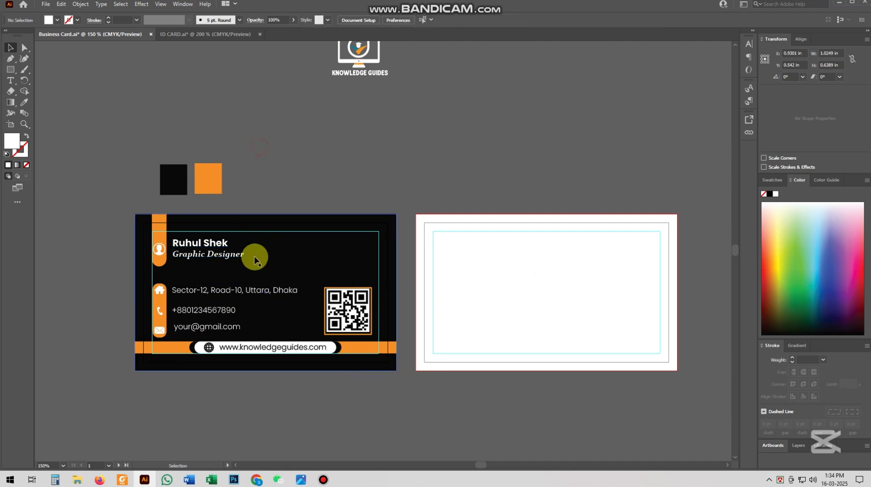
# - Group the QR code with its orange frame and move the group slightly upward on the front card
pyautogui.scroll(1, 263, 274)
pyautogui.scroll(-2, 263, 275)
pyautogui.scroll(1, 360, 288)
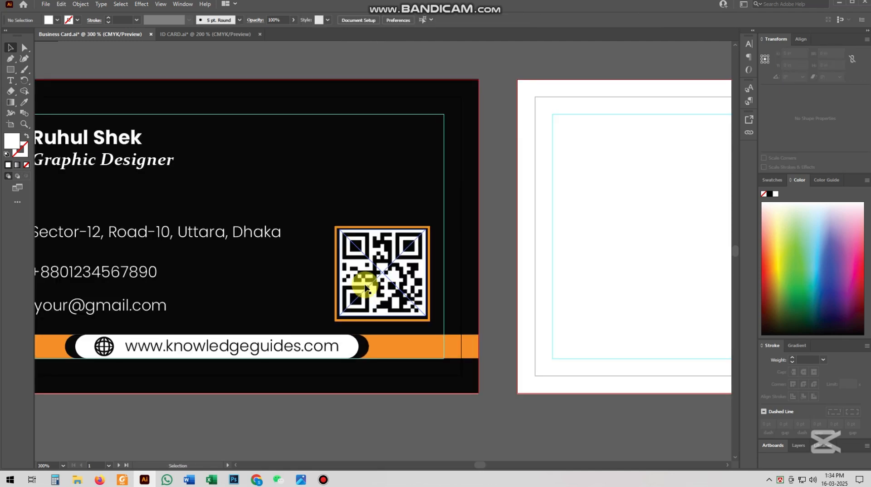
pyautogui.click(340, 253)
pyautogui.scroll(3, 340, 252)
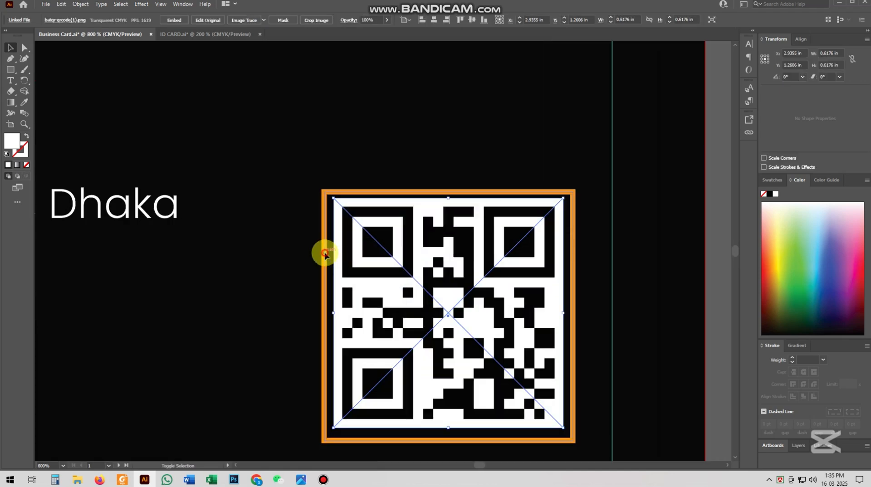
pyautogui.rightClick(324, 249)
pyautogui.click(347, 337)
pyautogui.scroll(-2, 347, 339)
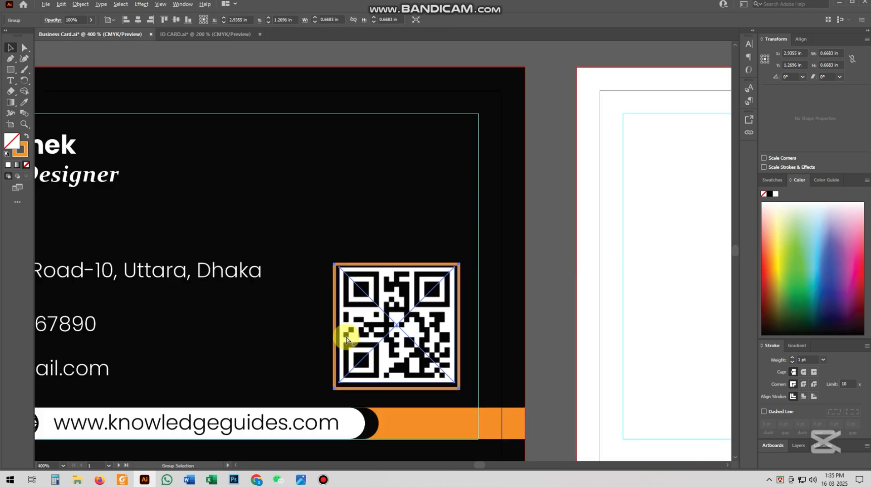
pyautogui.moveTo(347, 339); pyautogui.dragTo(369, 298)
pyautogui.scroll(-4, 369, 295)
pyautogui.click(327, 369)
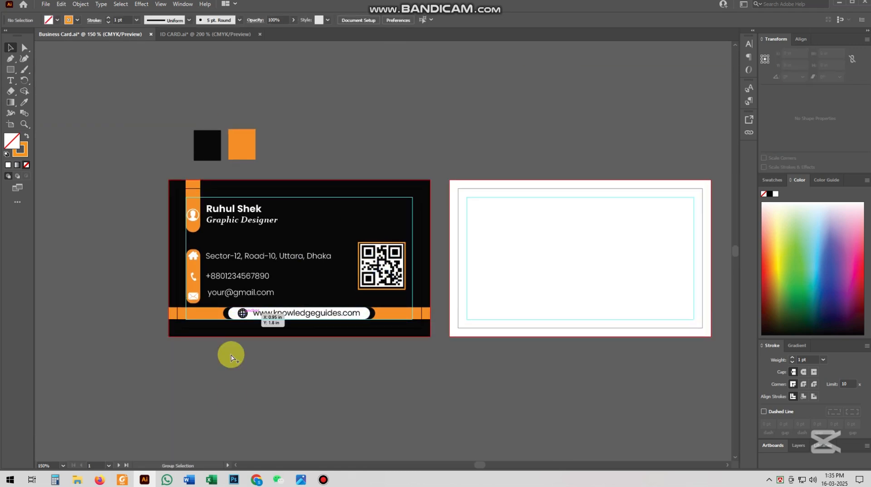
# - Shorten the orange profile tab from its rounded end to about 0.66 in tall
pyautogui.scroll(2, 233, 386)
pyautogui.scroll(1, 233, 386)
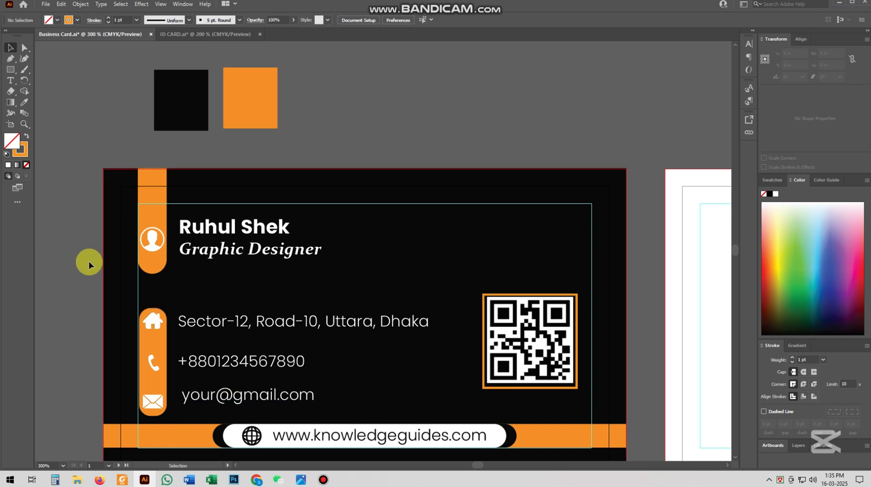
pyautogui.scroll(1, 105, 270)
pyautogui.scroll(2, 113, 270)
pyautogui.click(186, 346)
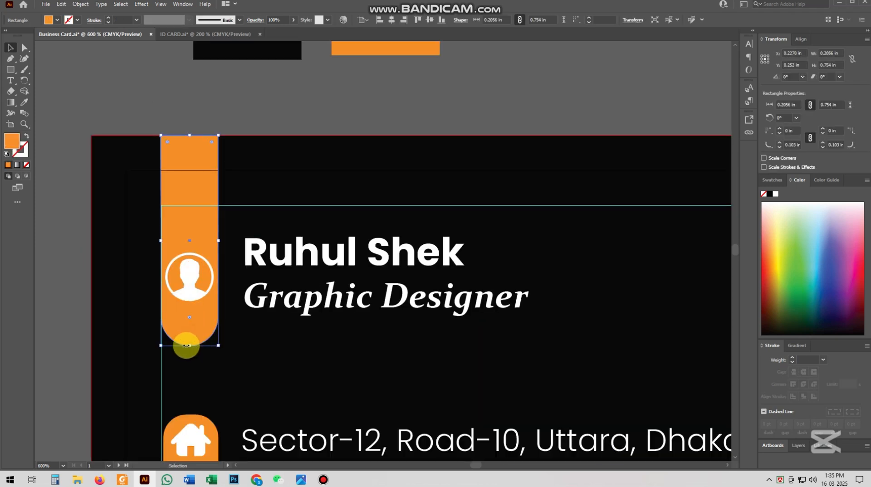
pyautogui.moveTo(191, 344); pyautogui.dragTo(192, 335)
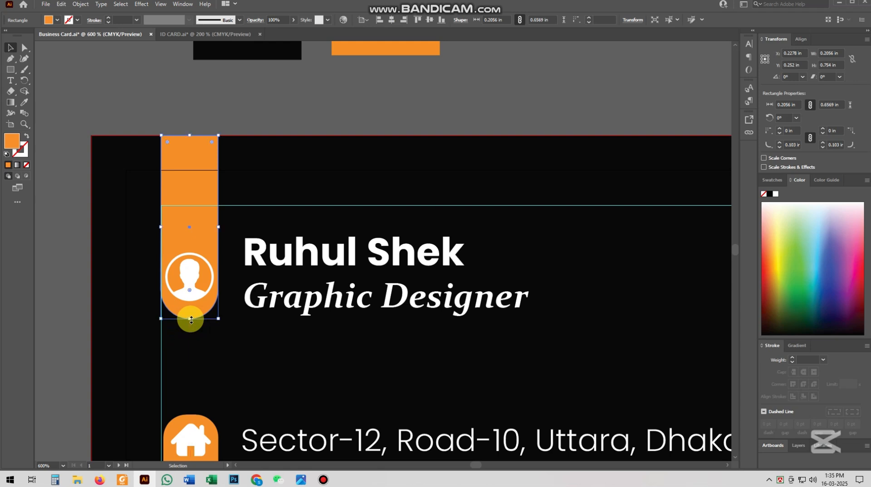
pyautogui.scroll(-3, 191, 319)
pyautogui.scroll(-1, 227, 323)
pyautogui.click(371, 438)
# - Draw a 3.75 × 2.25 in rectangle covering the whole back card out to the bleed edges
pyautogui.scroll(-2, 375, 438)
pyautogui.moveTo(449, 423); pyautogui.dragTo(269, 392)
pyautogui.moveTo(453, 381); pyautogui.dragTo(335, 396)
pyautogui.moveTo(432, 402); pyautogui.dragTo(359, 402)
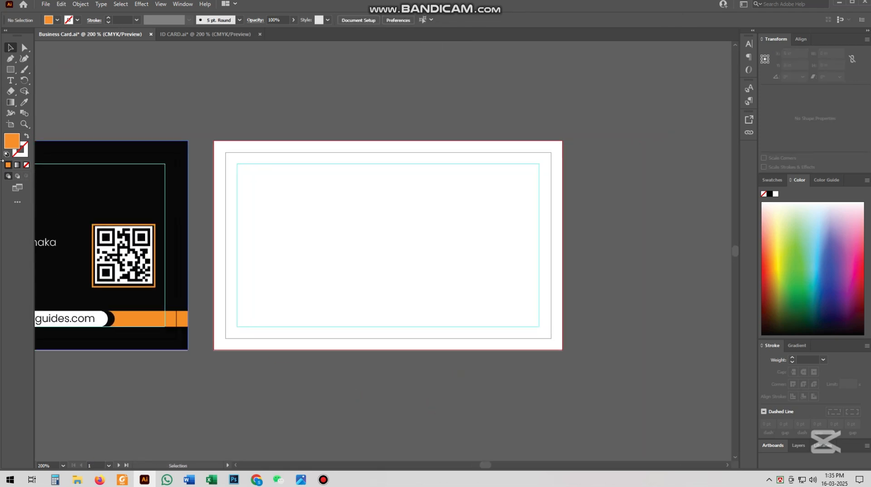
pyautogui.click(10, 71)
pyautogui.scroll(2, 206, 157)
pyautogui.moveTo(403, 235); pyautogui.dragTo(292, 181)
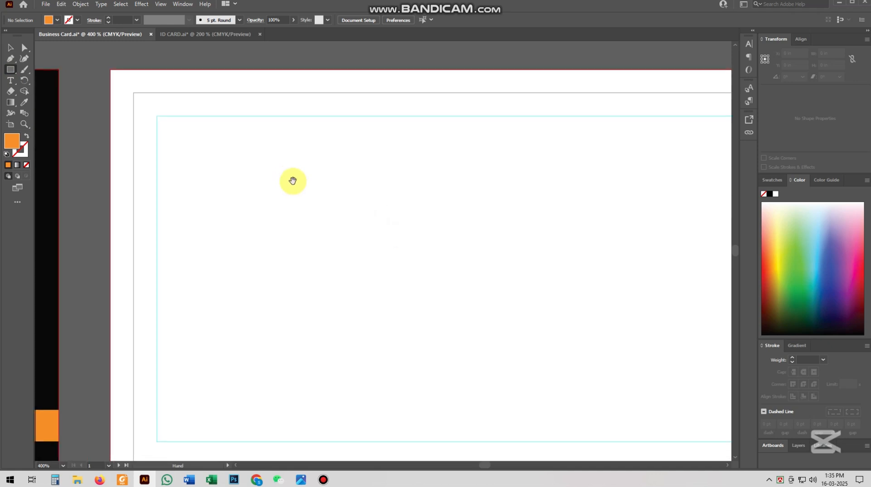
pyautogui.scroll(-1, 352, 262)
pyautogui.moveTo(171, 117)
pyautogui.mouseDown()
pyautogui.moveTo(305, 284)
pyautogui.moveTo(461, 429)
pyautogui.moveTo(694, 431)
pyautogui.mouseUp()
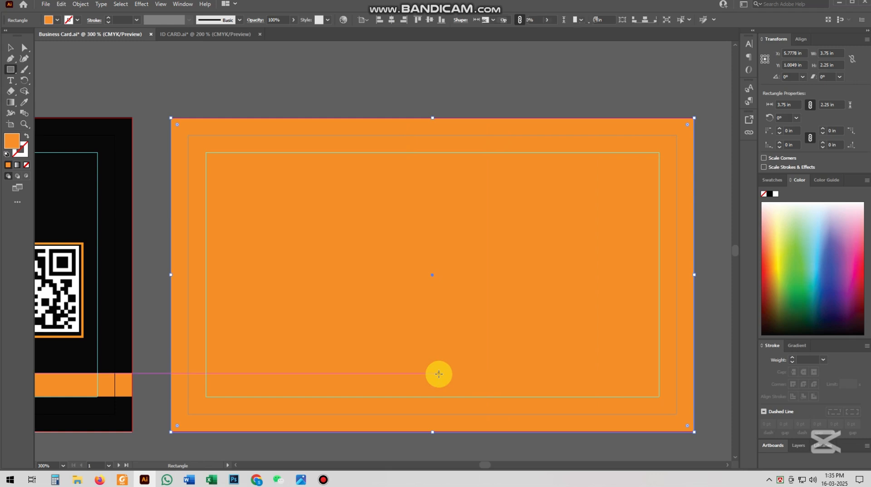
# - Recolour the back card's rectangle with the near-black sampled from the front card's background
pyautogui.press('i')
pyautogui.click(66, 201)
pyautogui.click(8, 47)
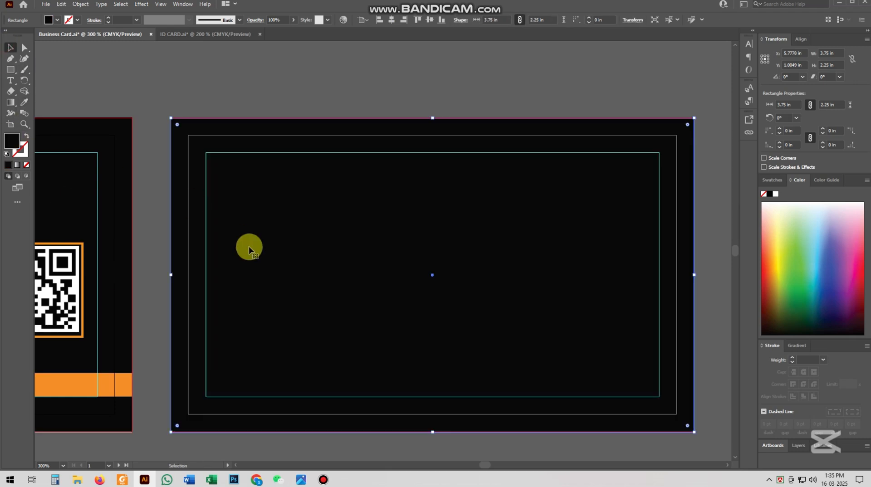
# - Move the Knowledge Guides logo onto the middle of the back card and bring it to the front
pyautogui.scroll(-2, 250, 247)
pyautogui.click(231, 162)
pyautogui.scroll(2, 230, 161)
pyautogui.moveTo(90, 87); pyautogui.dragTo(351, 367)
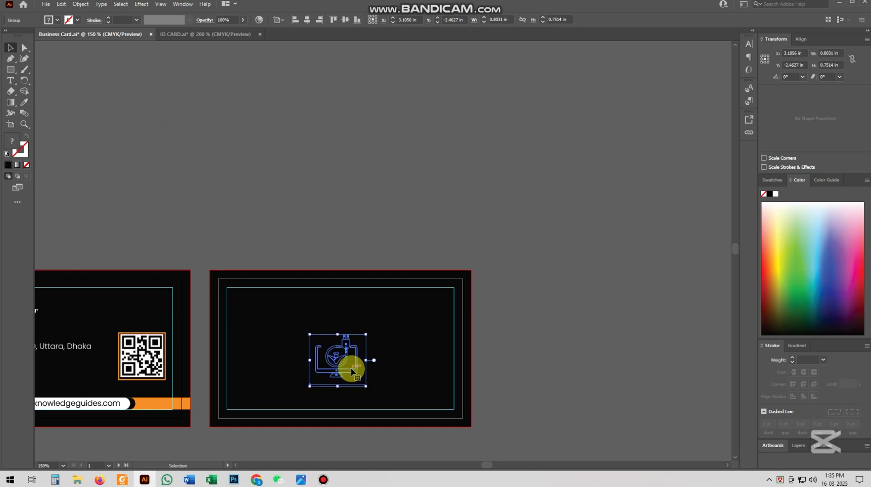
pyautogui.rightClick(352, 369)
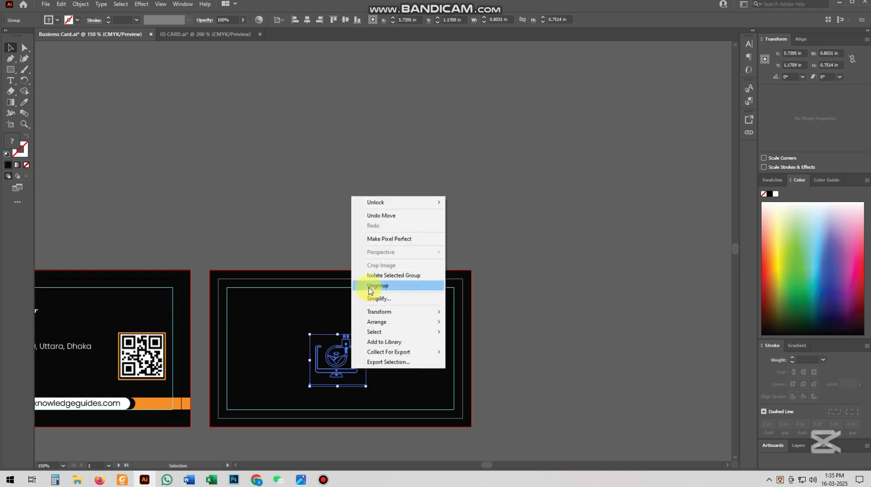
pyautogui.moveTo(395, 320)
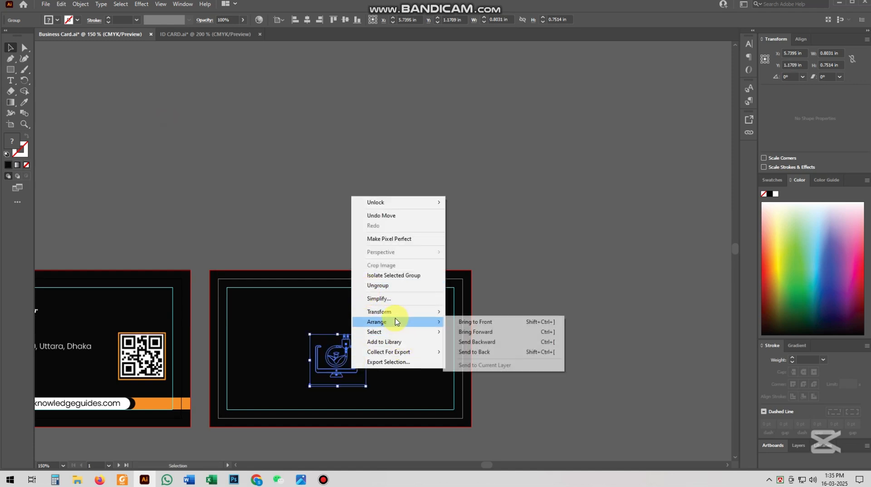
pyautogui.click(472, 321)
# - Move the Knowledge Guides logo up on the back card so its centre sits at about X 1.63 in, Y 0.95 in
pyautogui.scroll(-2, 357, 326)
pyautogui.click(358, 323)
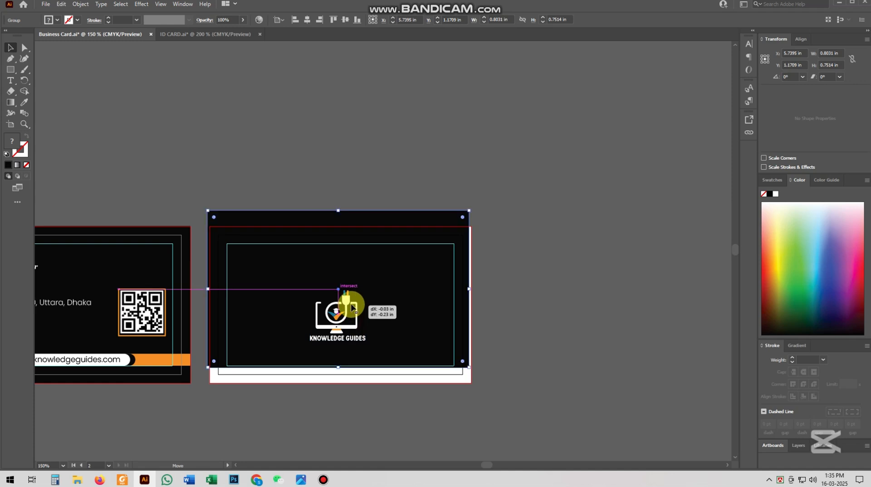
pyautogui.scroll(2, 354, 419)
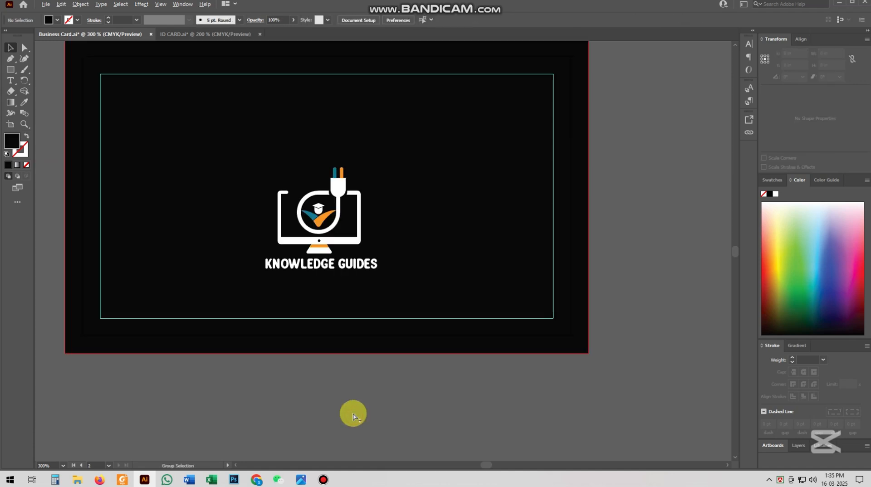
pyautogui.click(317, 249)
pyautogui.moveTo(317, 249); pyautogui.dragTo(306, 209)
pyautogui.scroll(-2, 305, 210)
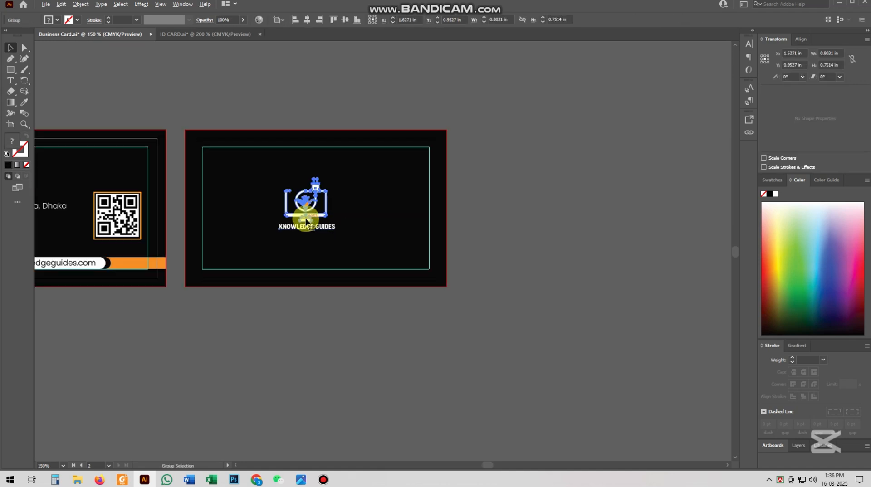
# - Try to centre the logo and the back card's background rectangle horizontally on each other
pyautogui.rightClick(315, 219)
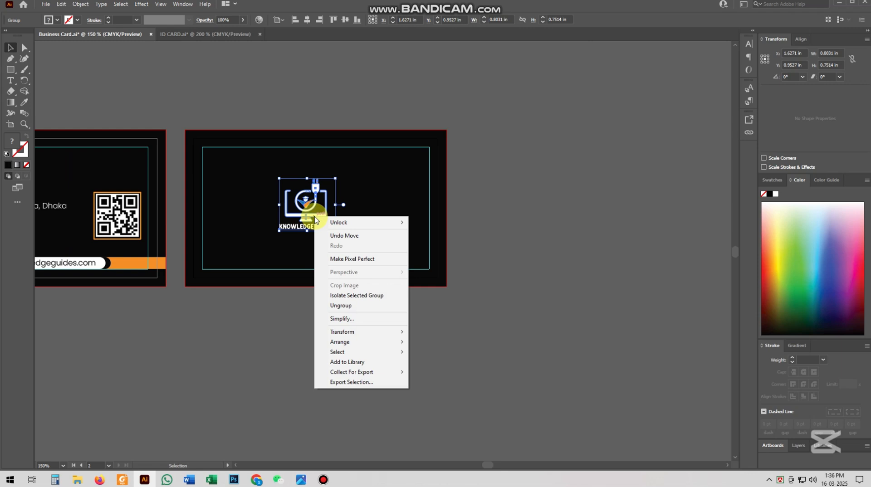
pyautogui.click(276, 359)
pyautogui.click(313, 257)
pyautogui.keyDown('shift'); pyautogui.click(311, 216); pyautogui.keyUp('shift')
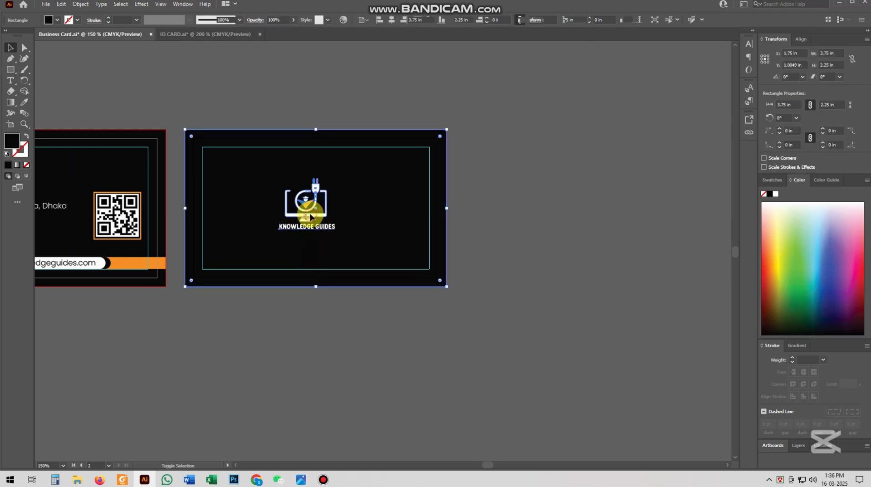
pyautogui.click(307, 20)
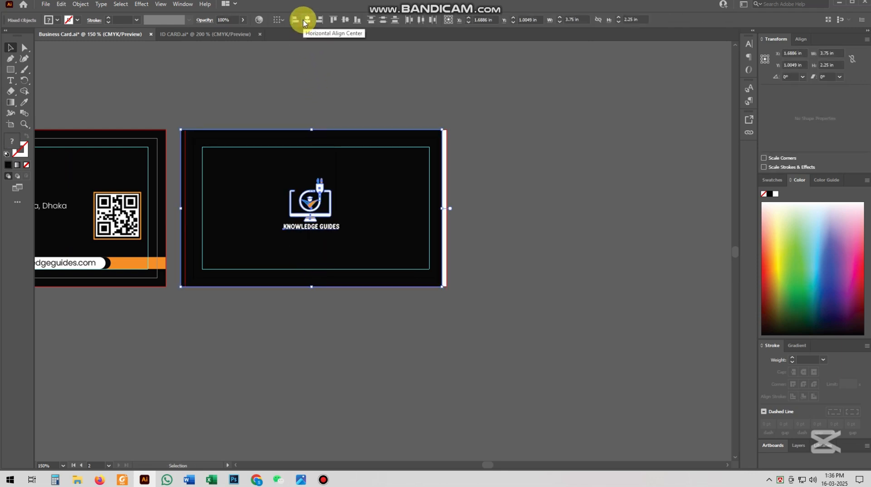
pyautogui.hotkey('ctrl', 'z')
# - Centre the logo horizontally on the back card's background rectangle, using the rectangle as the key object
pyautogui.click(379, 336)
pyautogui.click(379, 236)
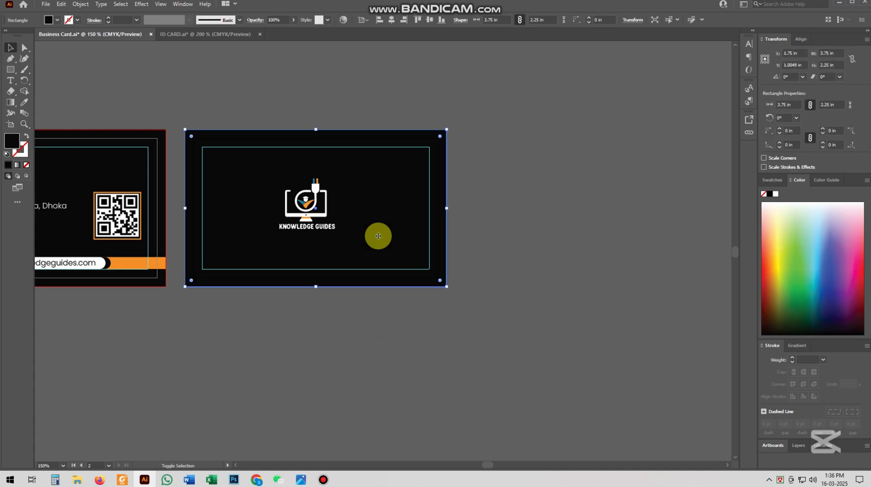
pyautogui.keyDown('shift'); pyautogui.click(313, 209); pyautogui.keyUp('shift')
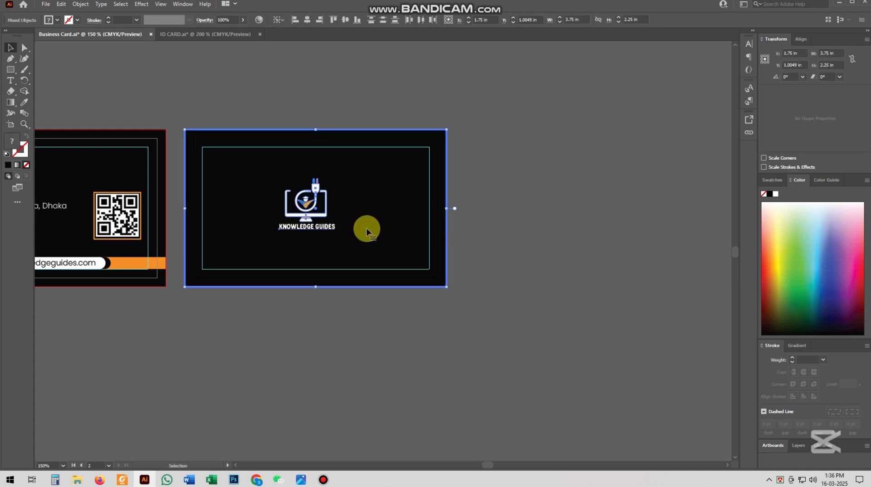
pyautogui.click(307, 20)
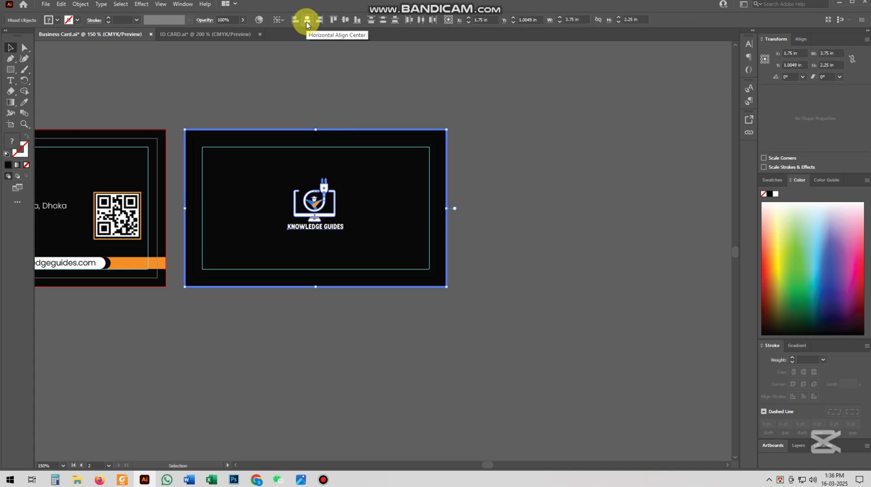
pyautogui.click(390, 336)
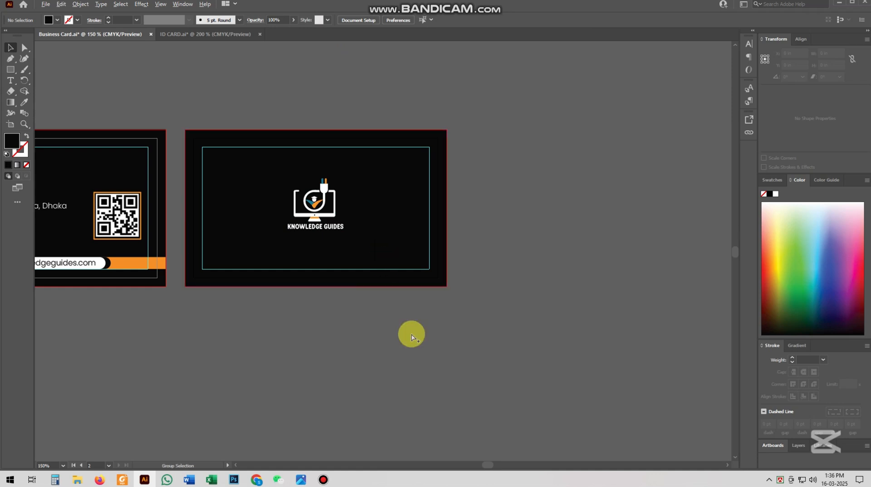
# - Enlarge the back card's logo proportionally about its centre to about 1.19 × 1.12 in
pyautogui.scroll(2, 412, 334)
pyautogui.moveTo(410, 259); pyautogui.dragTo(411, 334)
pyautogui.moveTo(282, 354); pyautogui.dragTo(369, 373)
pyautogui.scroll(-1, 365, 372)
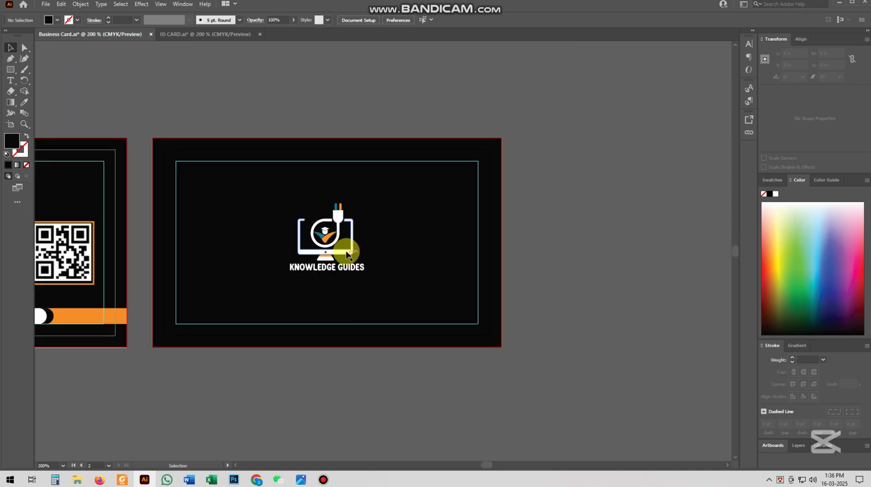
pyautogui.click(347, 254)
pyautogui.moveTo(366, 273); pyautogui.dragTo(387, 291)
pyautogui.click(361, 374)
# - Ungroup the logo and lower the KNOWLEDGE GUIDES text beneath the icon to about Y 1.53 in
pyautogui.rightClick(368, 285)
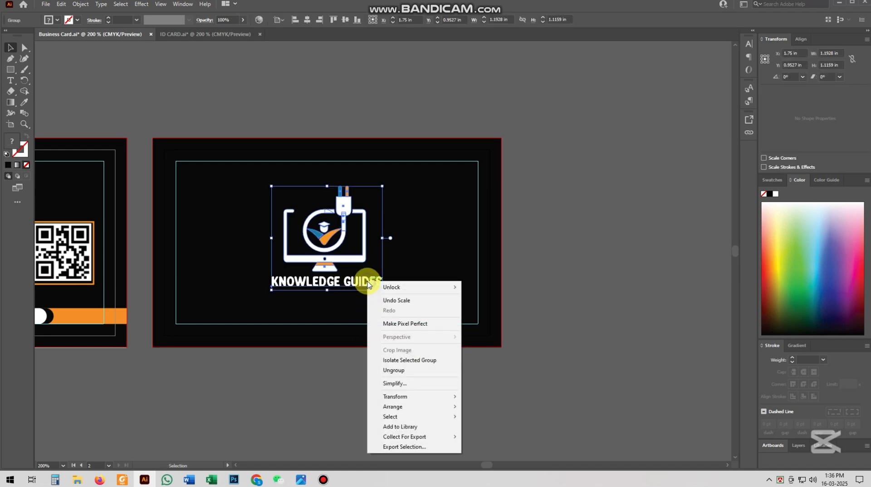
pyautogui.click(396, 370)
pyautogui.click(306, 334)
pyautogui.click(314, 283)
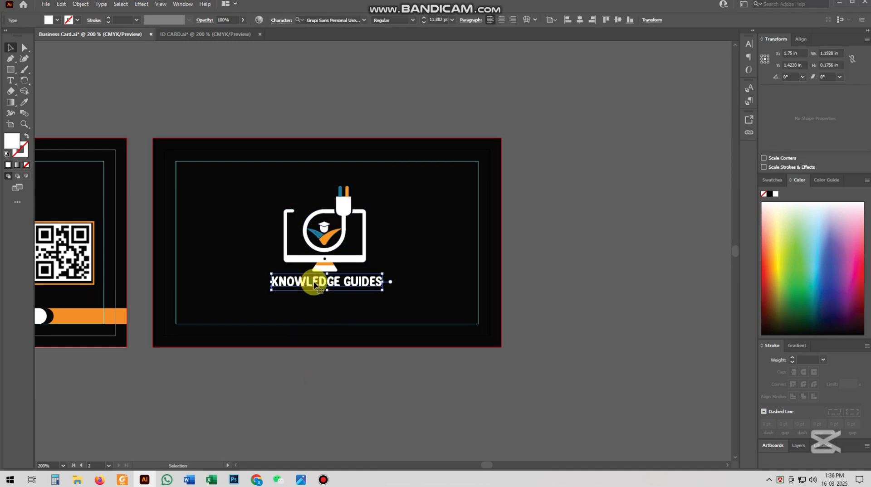
pyautogui.press('Down')
pyautogui.press('Down')
pyautogui.press('Down')
pyautogui.press('Down')
pyautogui.press('Down')
pyautogui.press('Down')
pyautogui.press('Down')
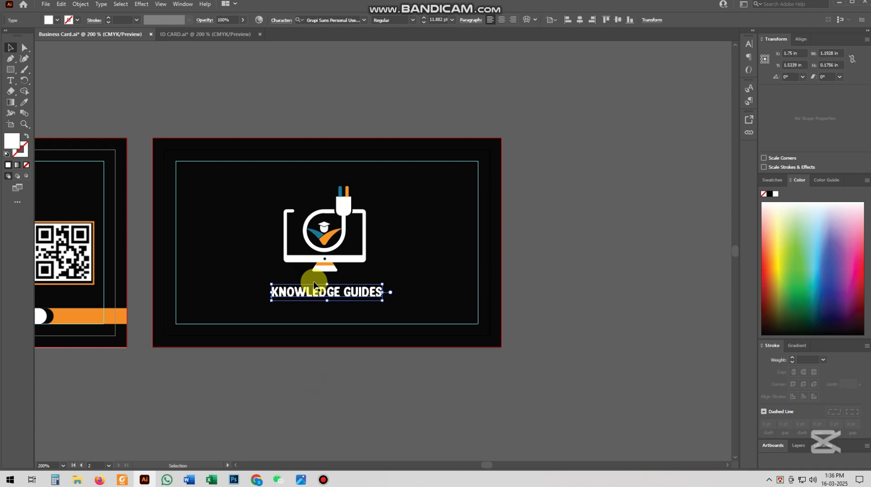
pyautogui.click(321, 393)
# - Group the logo icon and the KNOWLEDGE GUIDES text on the back card
pyautogui.keyDown('alt'); pyautogui.scroll(-2, 321, 393); pyautogui.keyUp('alt')
pyautogui.scroll(-2, 309, 383)
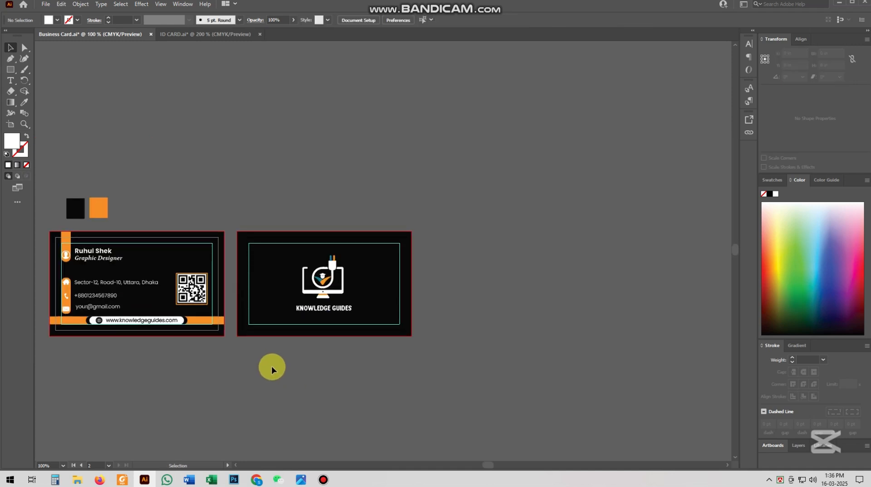
pyautogui.keyDown('alt'); pyautogui.scroll(1, 313, 375); pyautogui.keyUp('alt')
pyautogui.moveTo(260, 349); pyautogui.dragTo(416, 333)
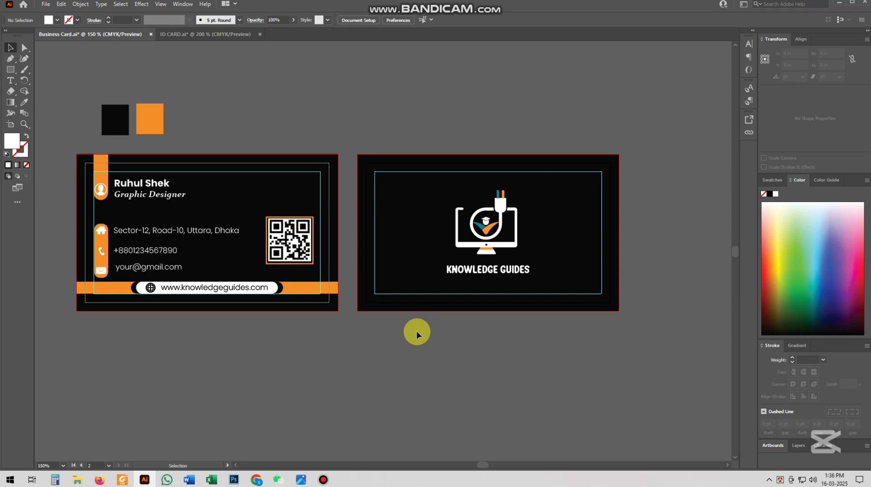
pyautogui.click(485, 227)
pyautogui.keyDown('shift'); pyautogui.click(490, 271); pyautogui.keyUp('shift')
pyautogui.rightClick(490, 271)
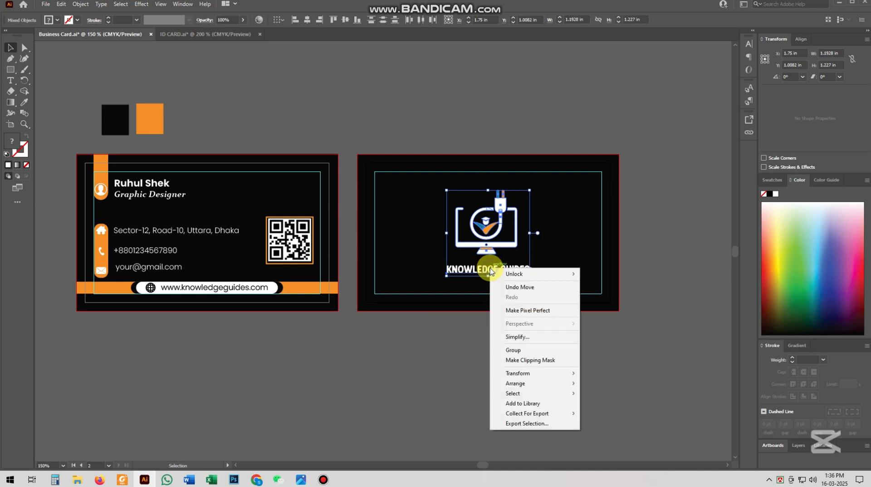
pyautogui.click(522, 351)
pyautogui.click(498, 344)
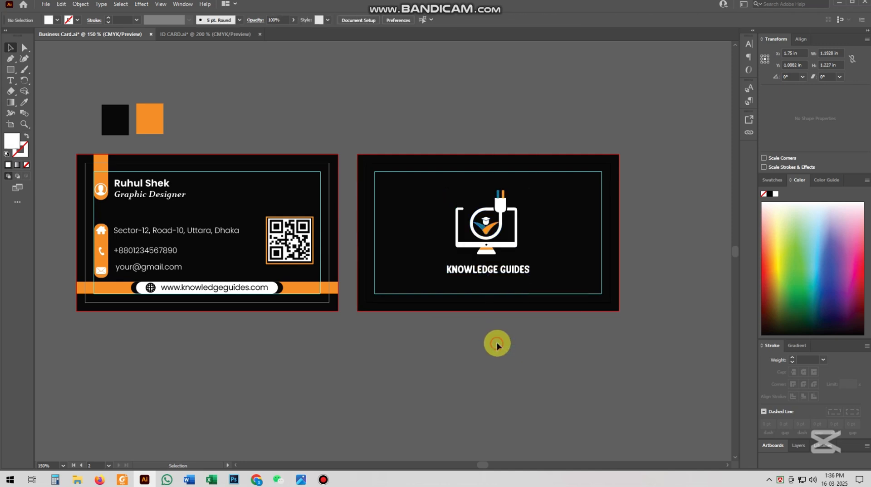
pyautogui.click(553, 222)
pyautogui.keyDown('shift'); pyautogui.click(518, 245); pyautogui.keyUp('shift')
pyautogui.click(544, 244)
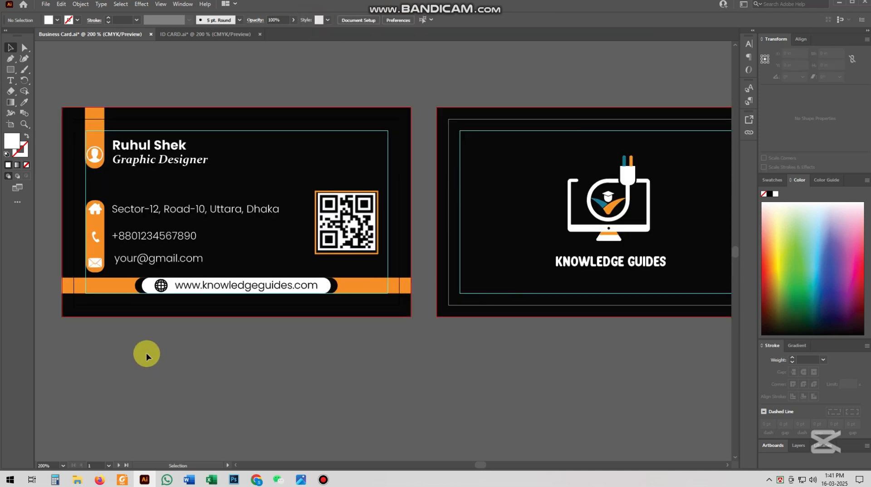
# - Round all four corners of the front card's background rectangle to a radius of about 0.063 in
pyautogui.scroll(3, 203, 348)
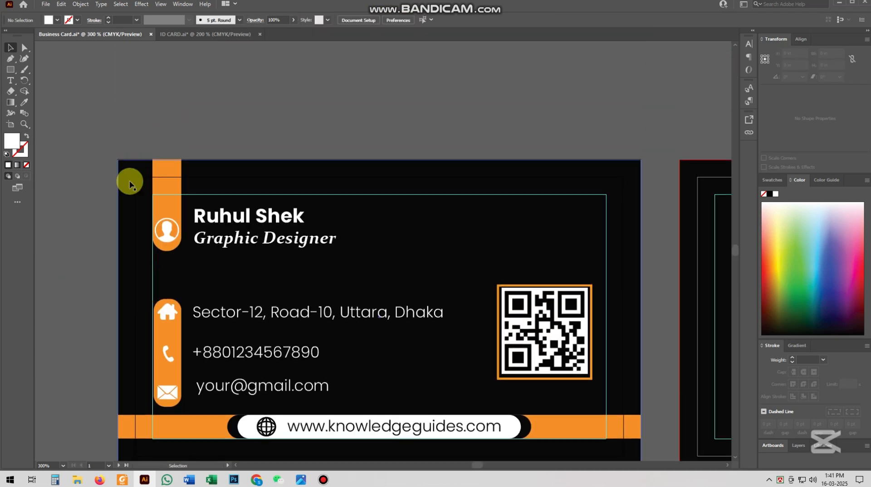
pyautogui.click(127, 167)
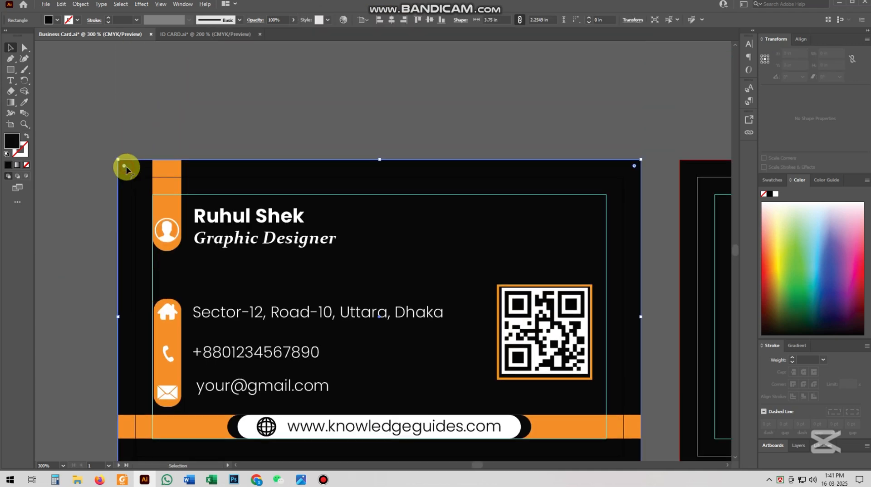
pyautogui.scroll(1, 125, 170)
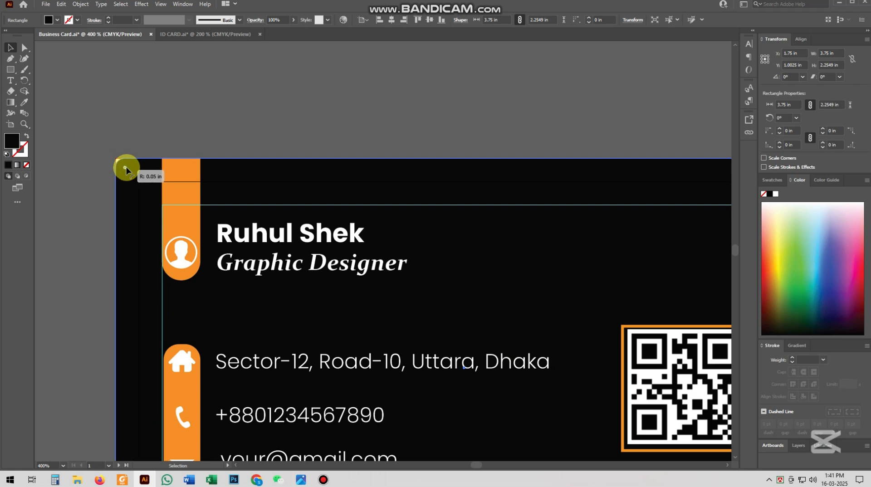
pyautogui.scroll(-3, 127, 172)
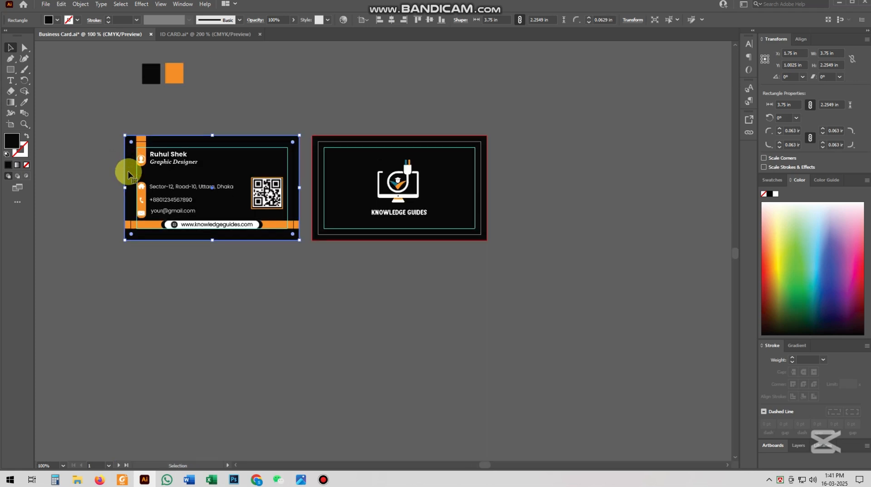
pyautogui.click(230, 282)
# - Draw a rectangle about 3.77 × 2.25 in over the front card and use it as a clipping mask for all the front artwork
pyautogui.scroll(3, 172, 259)
pyautogui.scroll(2, 177, 260)
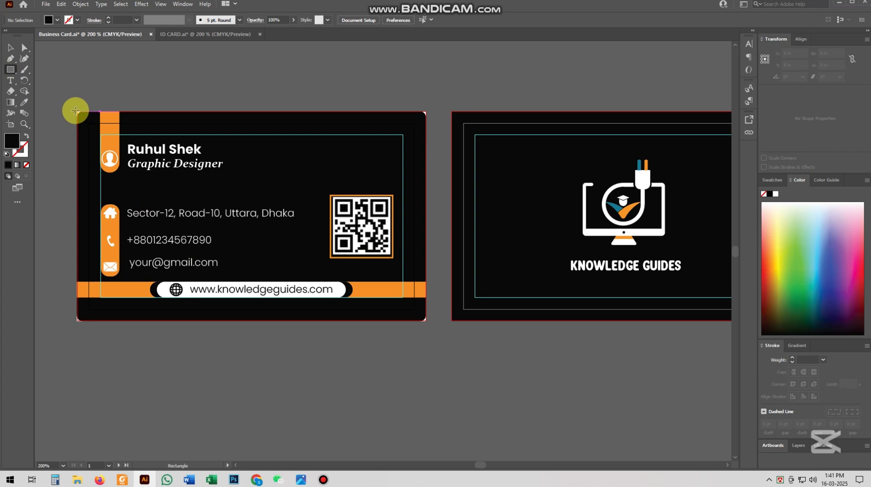
pyautogui.moveTo(75, 110); pyautogui.dragTo(426, 321)
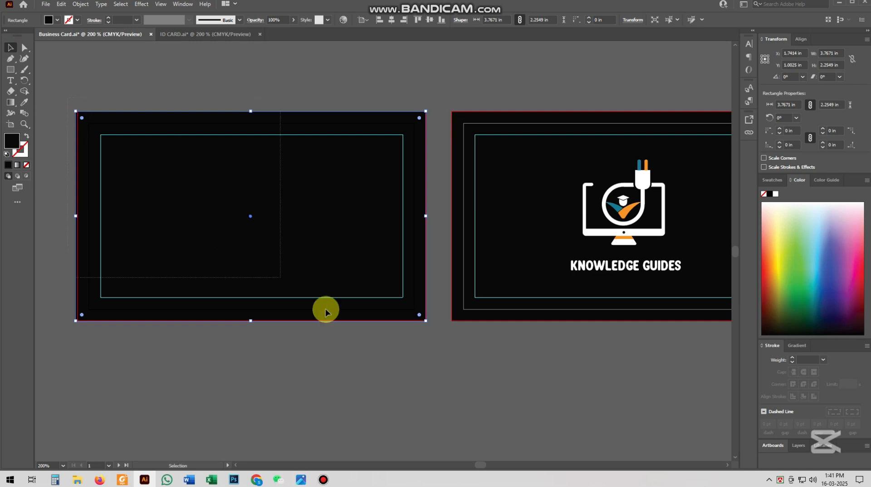
pyautogui.hotkey('ctrl', 'a')
pyautogui.rightClick(311, 198)
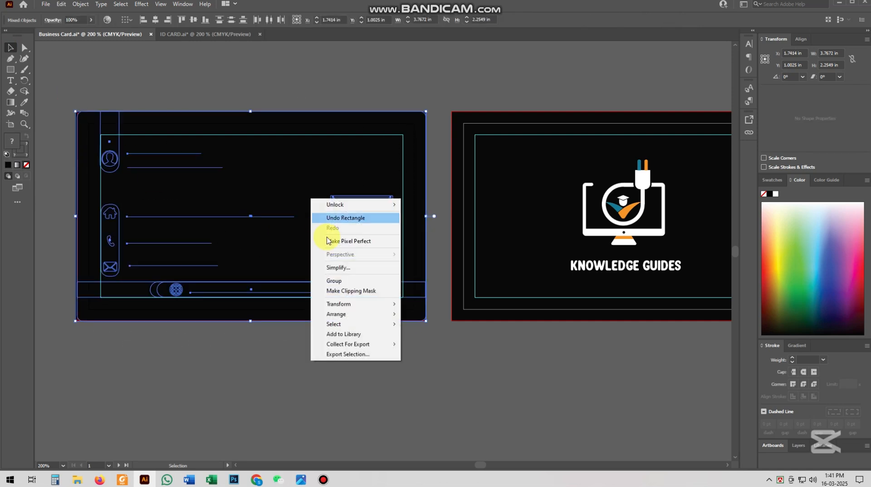
pyautogui.click(356, 291)
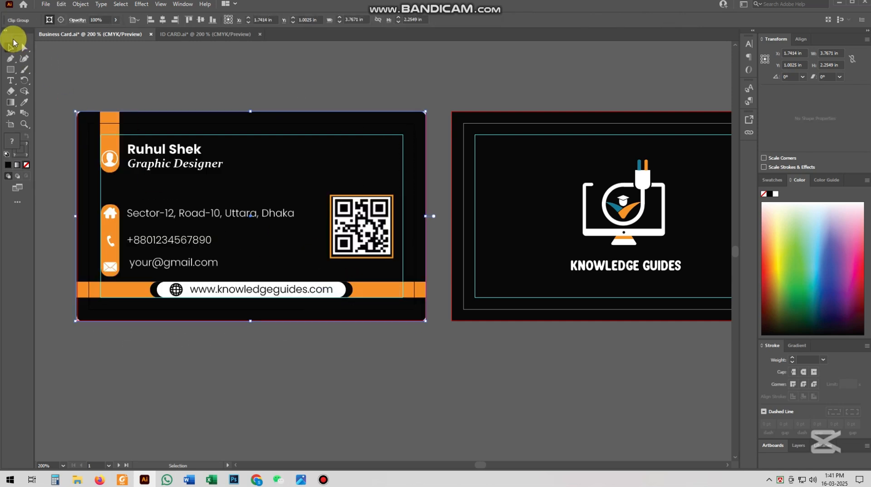